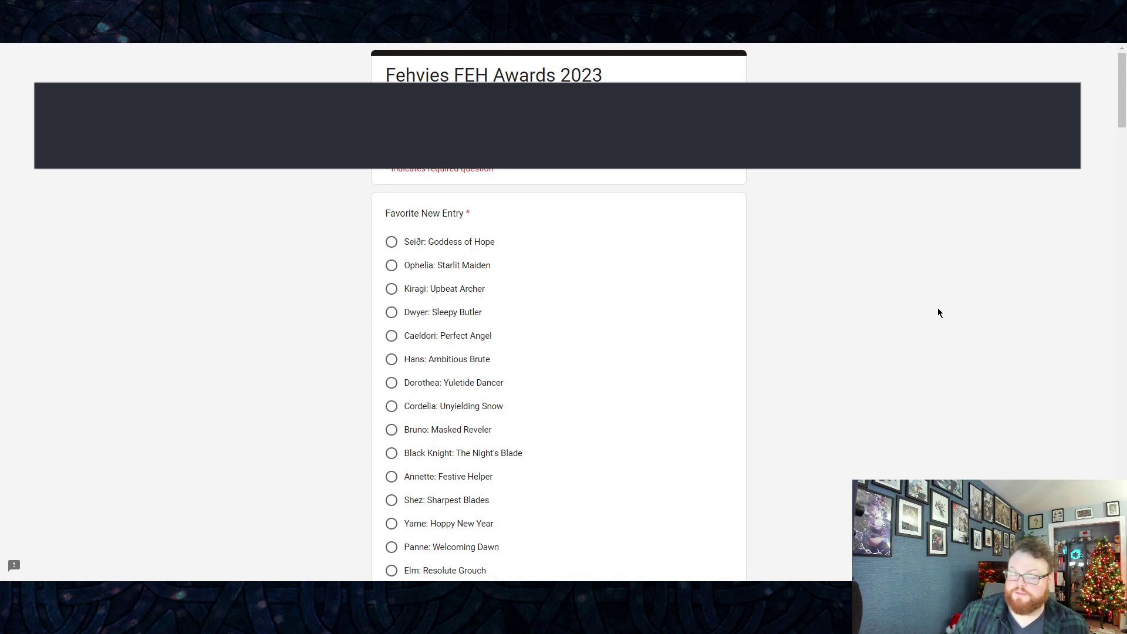
Step: Search the entry list for 'rhea' and select Rhea: Loving Matriarch as Favorite New Entry
{"action": "scroll", "coordinate": [938, 313], "scroll_direction": "down", "scroll_amount": 10}
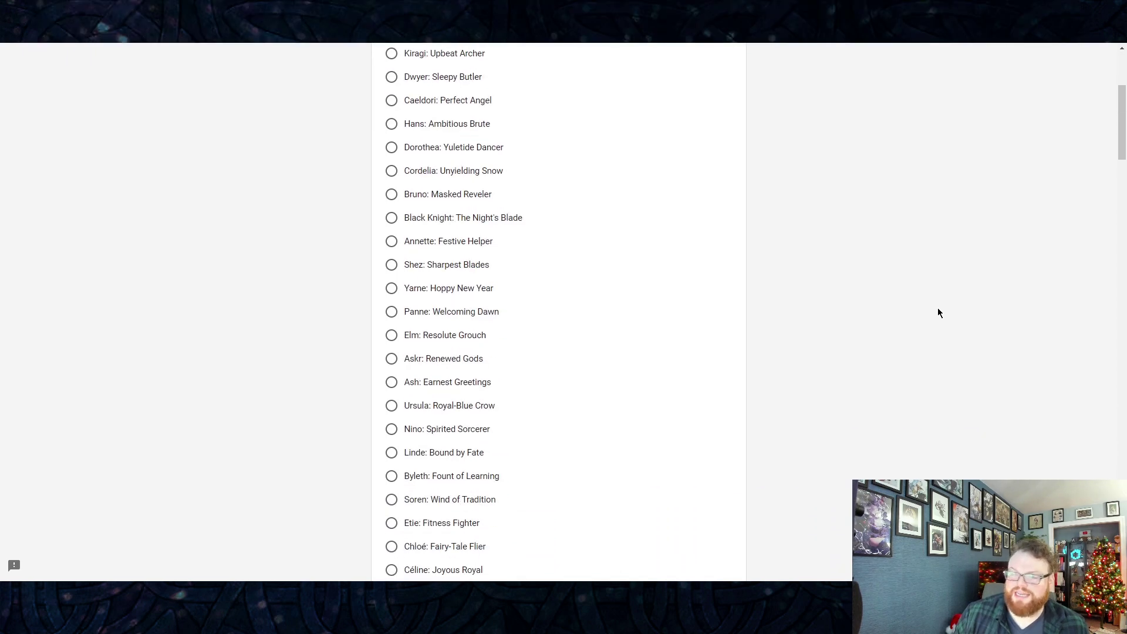
{"action": "scroll", "coordinate": [938, 313], "scroll_direction": "down", "scroll_amount": 10}
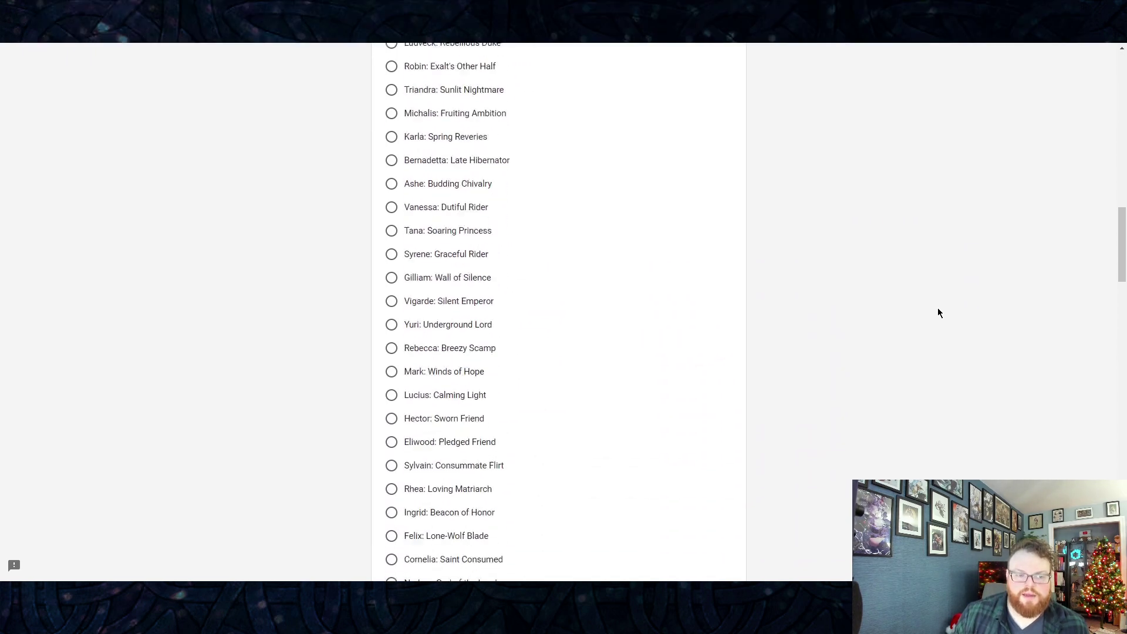
{"action": "scroll", "coordinate": [938, 312], "scroll_direction": "down", "scroll_amount": 10}
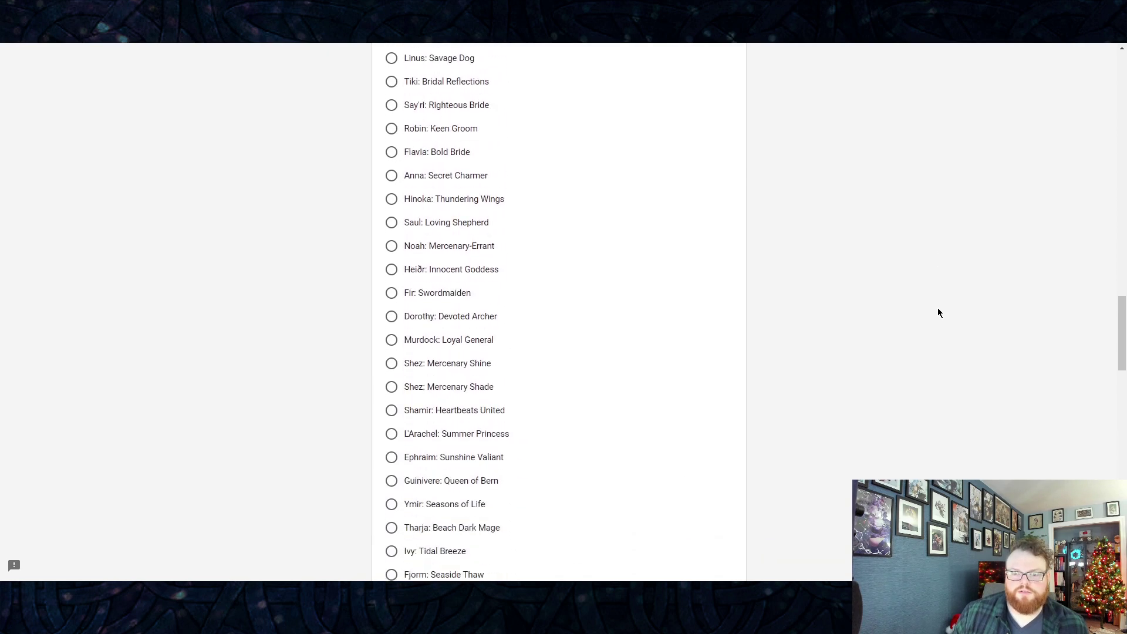
{"action": "scroll", "coordinate": [937, 313], "scroll_direction": "down", "scroll_amount": 10}
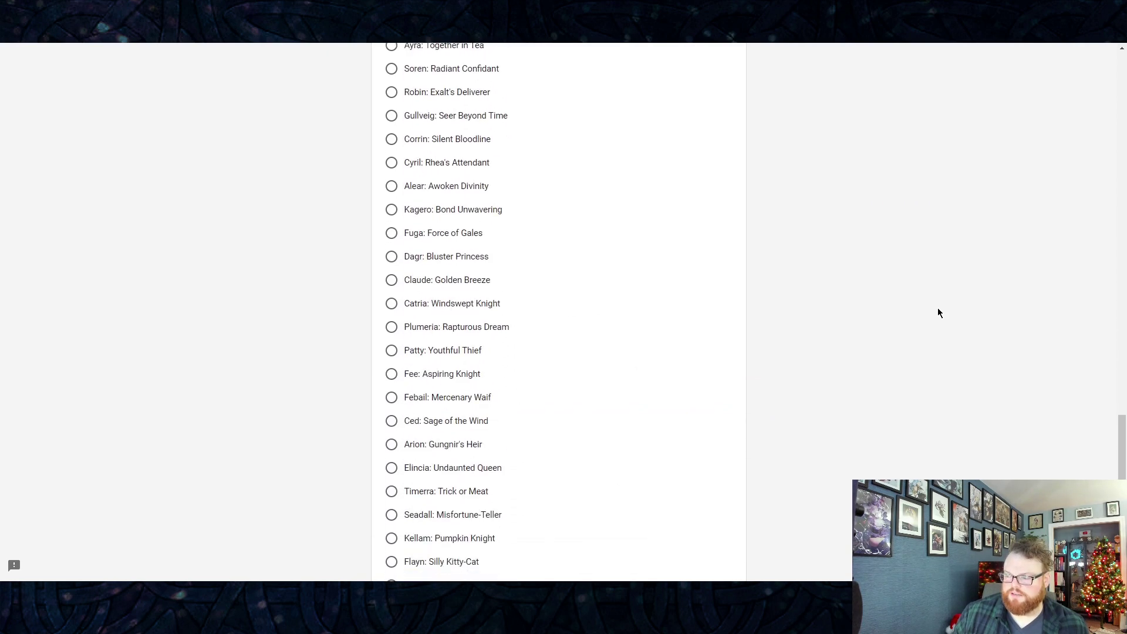
{"action": "scroll", "coordinate": [938, 312], "scroll_direction": "down", "scroll_amount": 7}
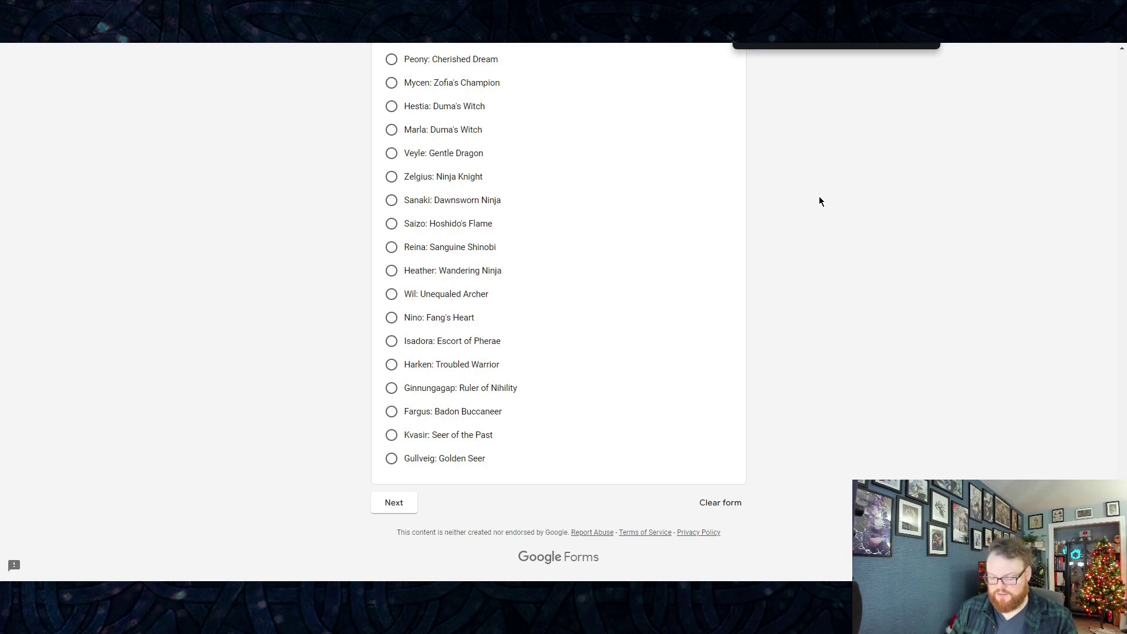
{"action": "type", "text": "rhea"}
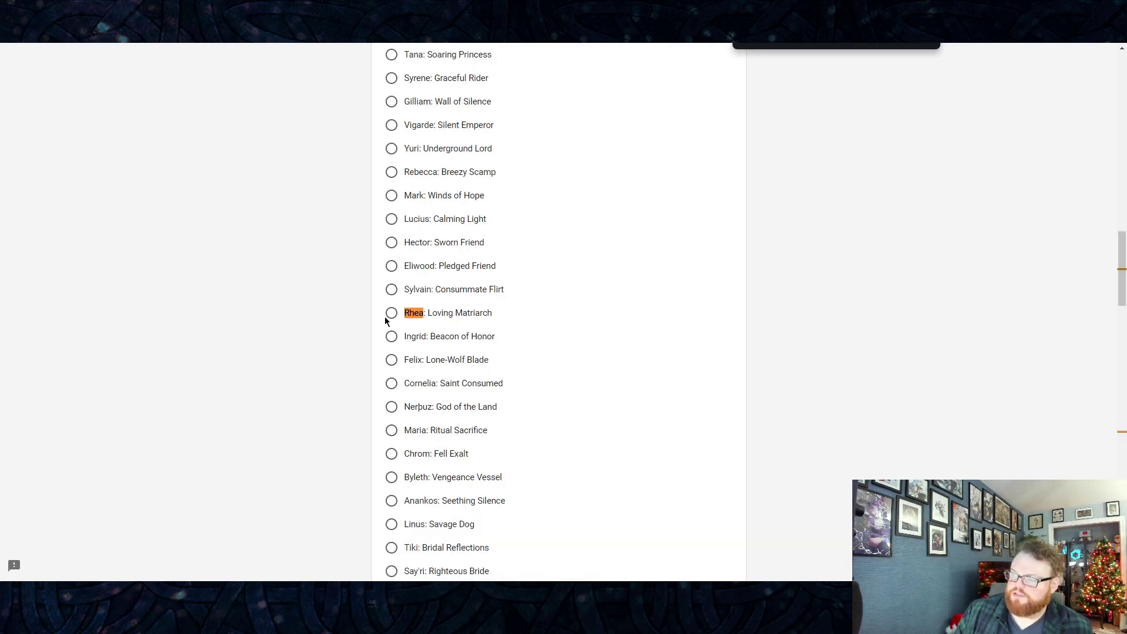
{"action": "left_click", "coordinate": [391, 312]}
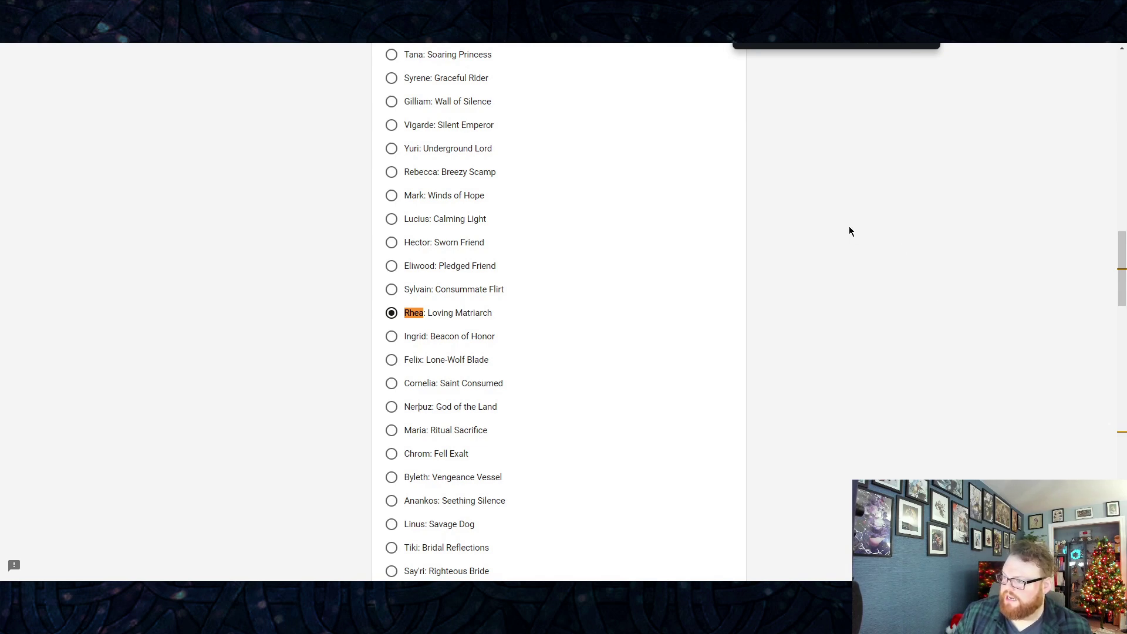
Step: Move on to the Favorite New Feature section of the form
{"action": "scroll", "coordinate": [850, 232], "scroll_direction": "down", "scroll_amount": 13}
{"action": "scroll", "coordinate": [858, 232], "scroll_direction": "down", "scroll_amount": 12}
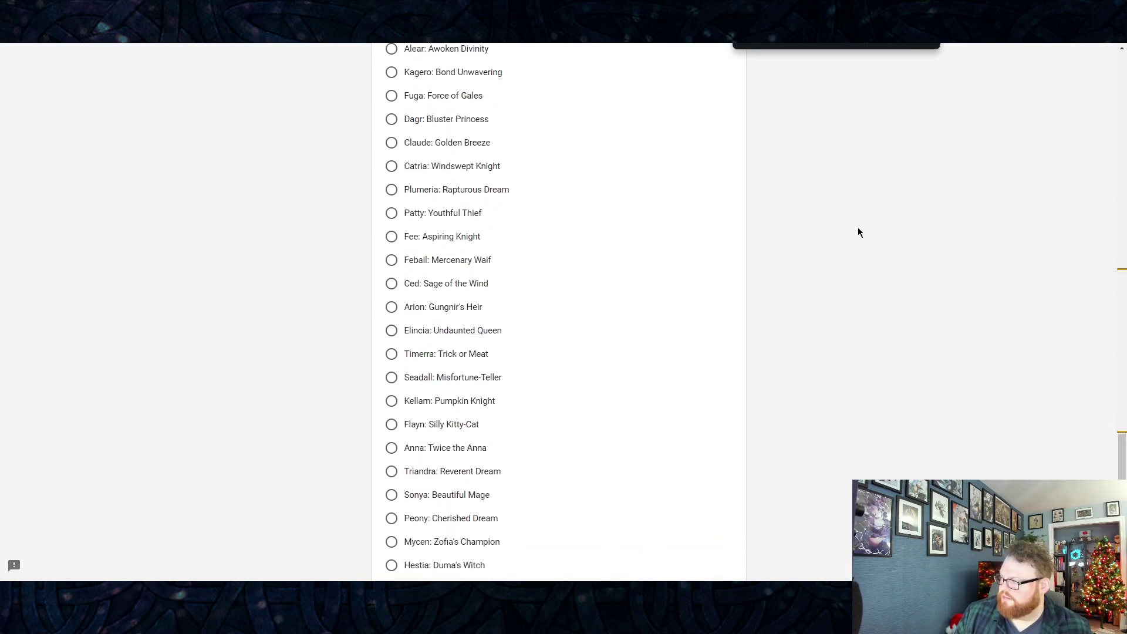
{"action": "key", "text": "Return"}
{"action": "scroll", "coordinate": [737, 305], "scroll_direction": "up", "scroll_amount": 2}
{"action": "scroll", "coordinate": [737, 372], "scroll_direction": "down", "scroll_amount": 10}
{"action": "scroll", "coordinate": [779, 359], "scroll_direction": "down", "scroll_amount": 2}
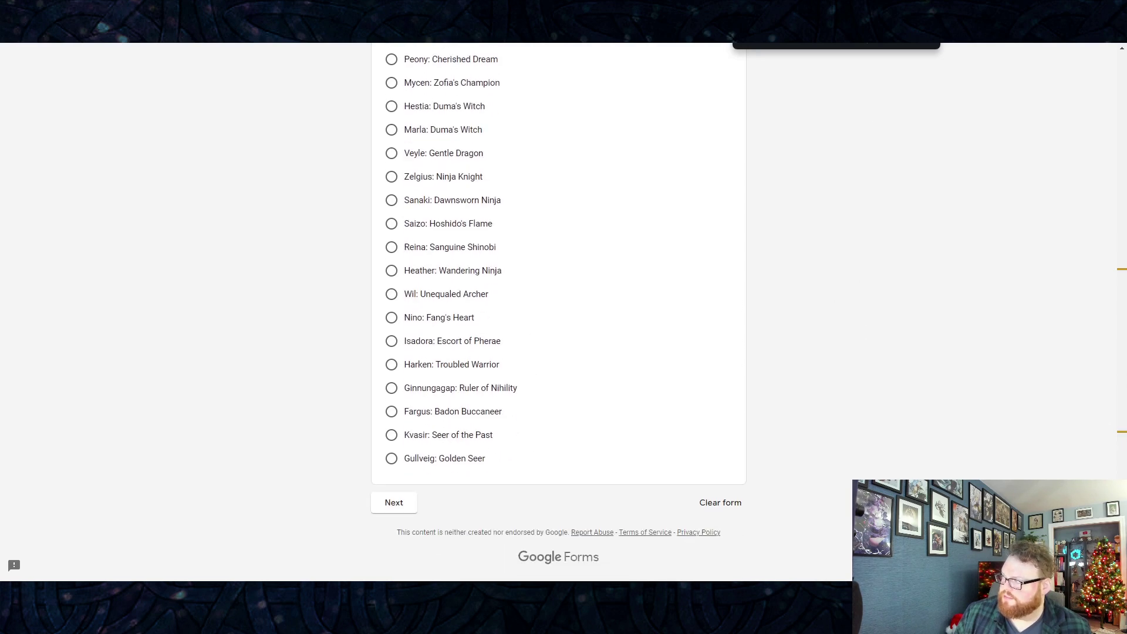
{"action": "left_click", "coordinate": [932, 44]}
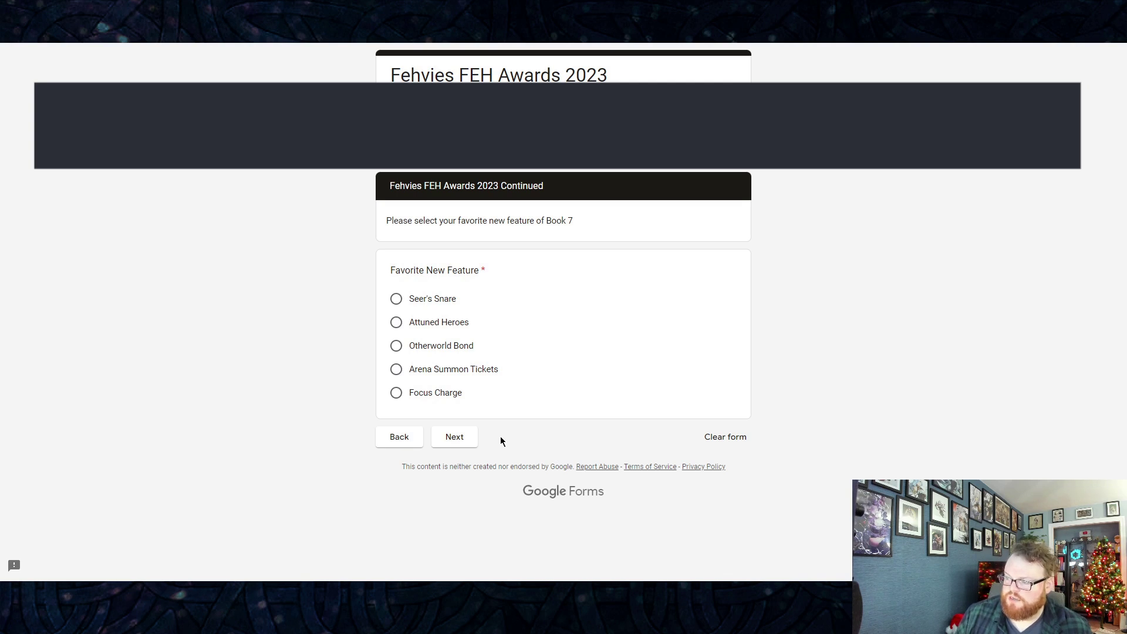
Step: Select Focus Charge among the Book 7 features and go to the next page
{"action": "left_click", "coordinate": [396, 392]}
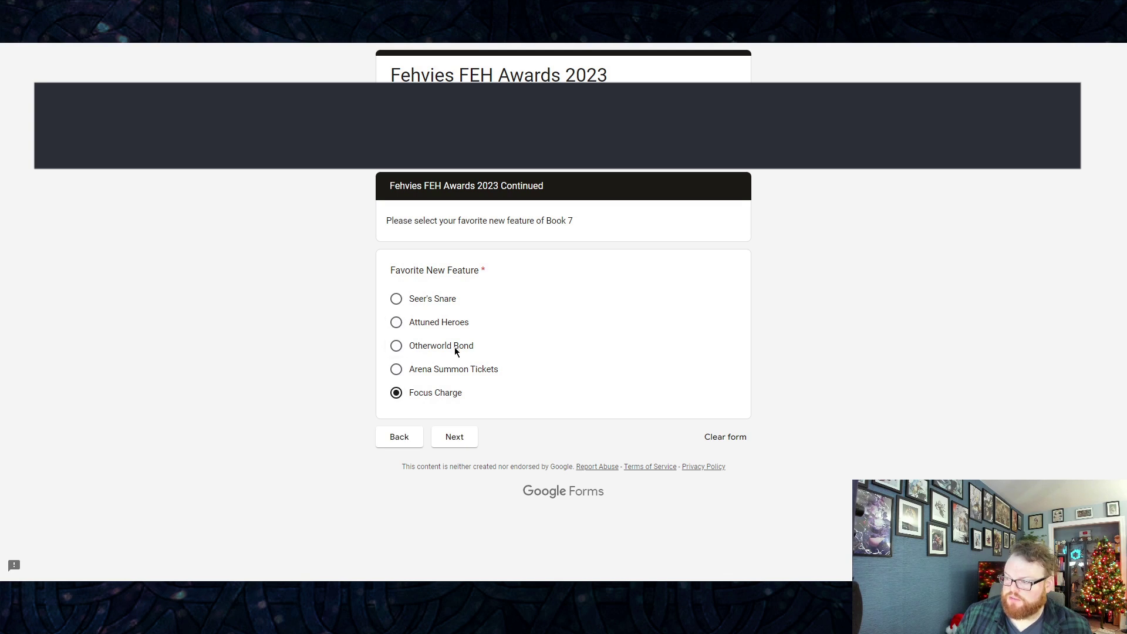
{"action": "left_click", "coordinate": [462, 444]}
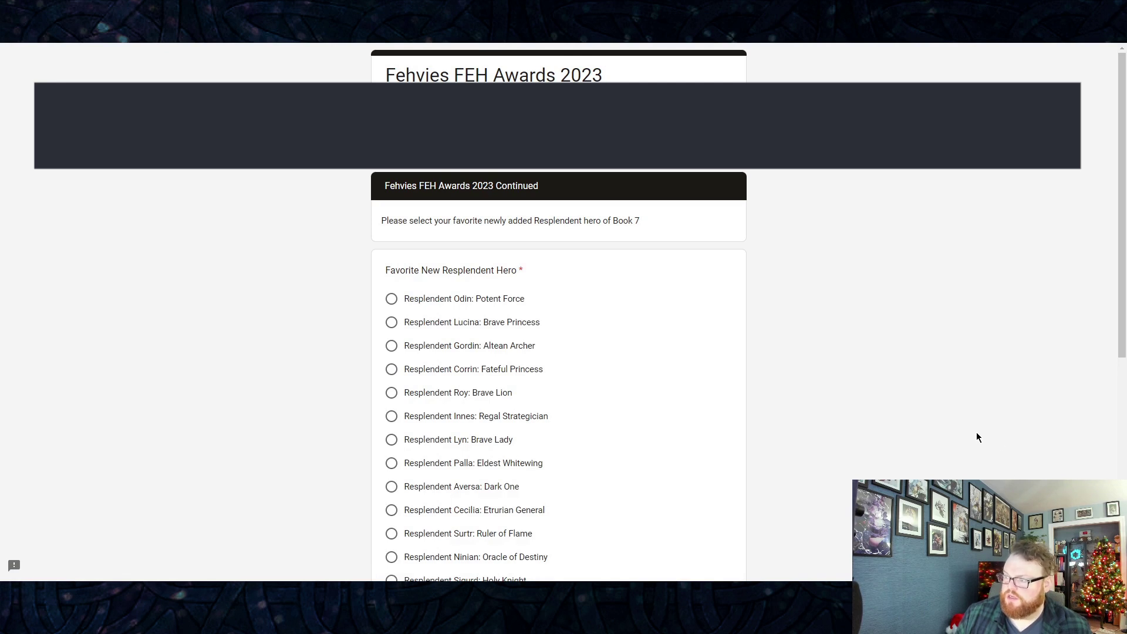
Step: Mark Resplendent Nephenee: Fierce Halberdier as the favorite Resplendent hero and go to the next page
{"action": "scroll", "coordinate": [976, 435], "scroll_direction": "down", "scroll_amount": 2}
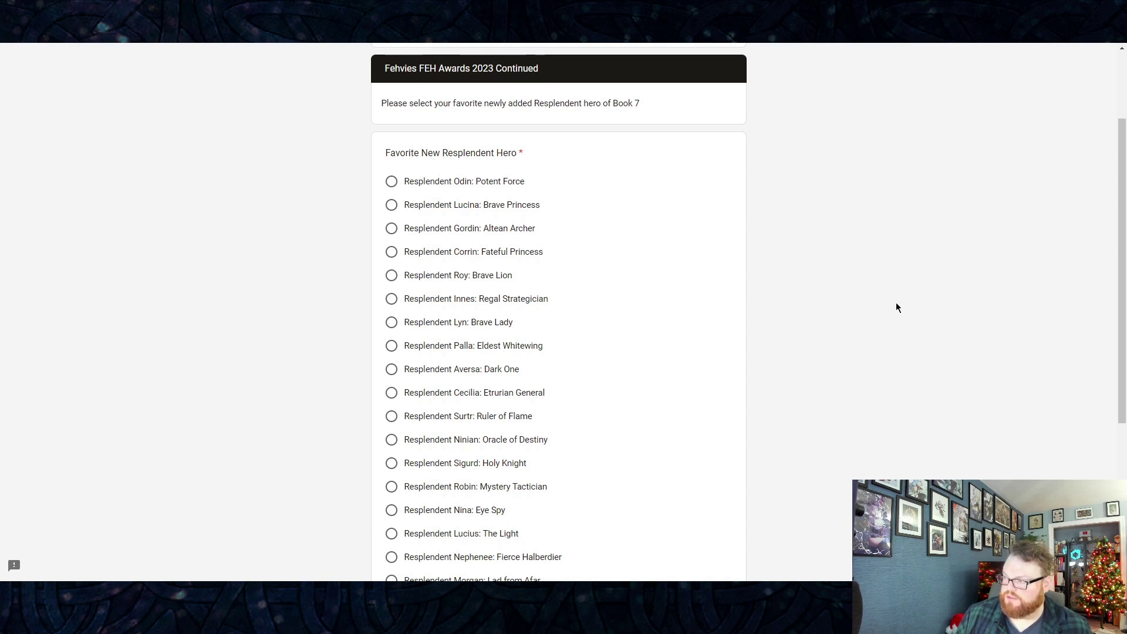
{"action": "scroll", "coordinate": [897, 304], "scroll_direction": "down", "scroll_amount": 2}
{"action": "scroll", "coordinate": [896, 306], "scroll_direction": "down", "scroll_amount": 2}
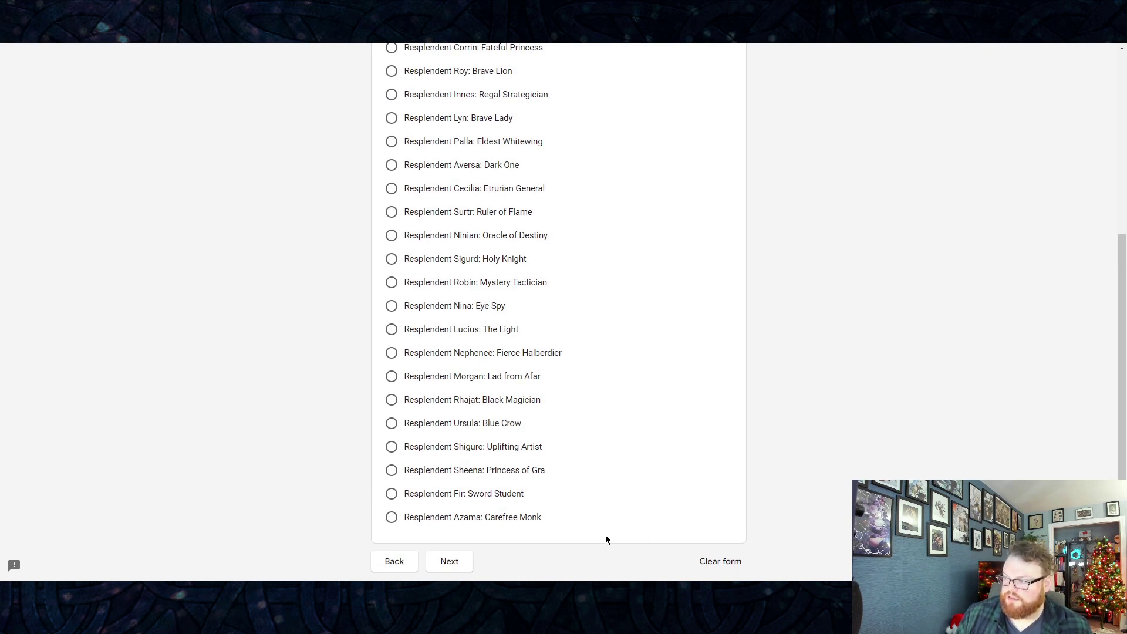
{"action": "left_click", "coordinate": [391, 354]}
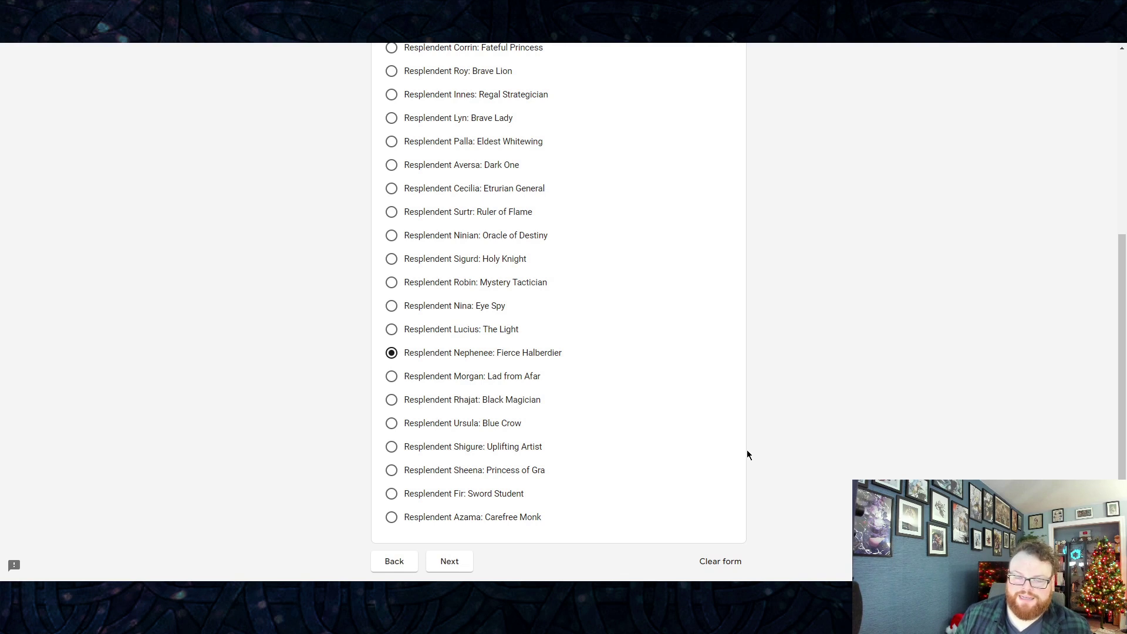
{"action": "left_click", "coordinate": [458, 565]}
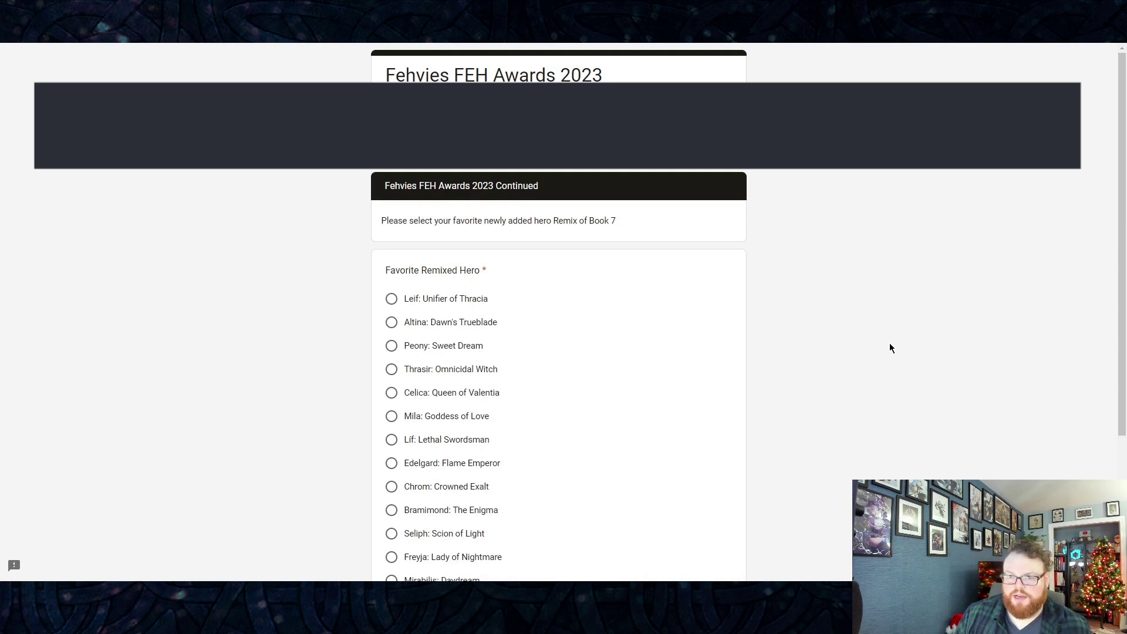
Step: Mark Altina: Dawn's Trueblade as the favorite remixed hero and go to the next page
{"action": "scroll", "coordinate": [890, 348], "scroll_direction": "down", "scroll_amount": 2}
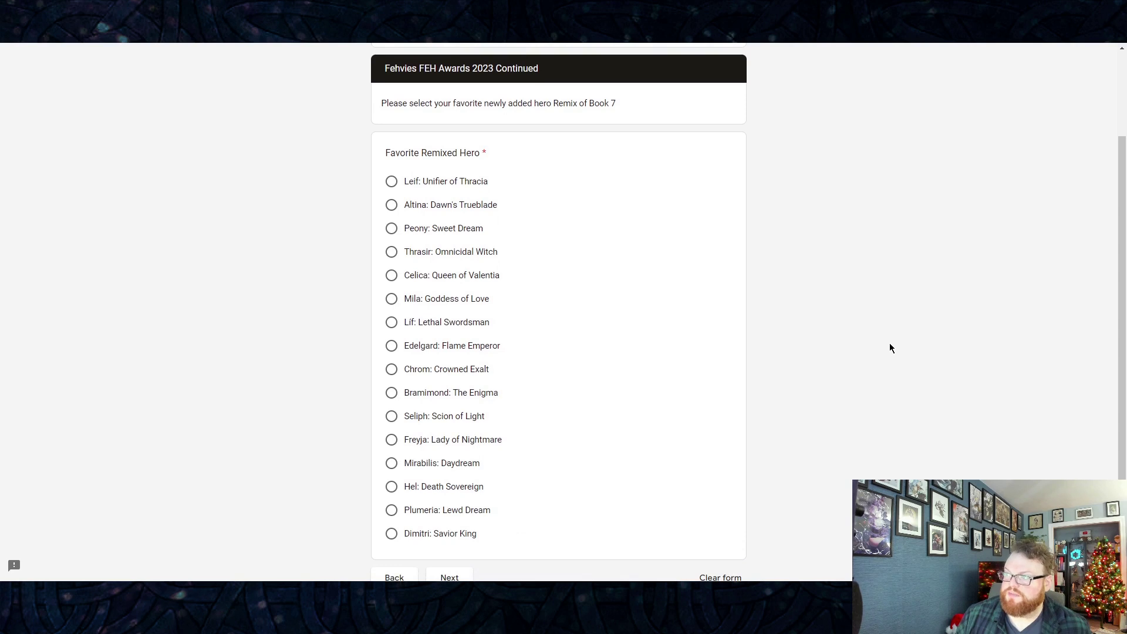
{"action": "scroll", "coordinate": [890, 348], "scroll_direction": "down", "scroll_amount": 1}
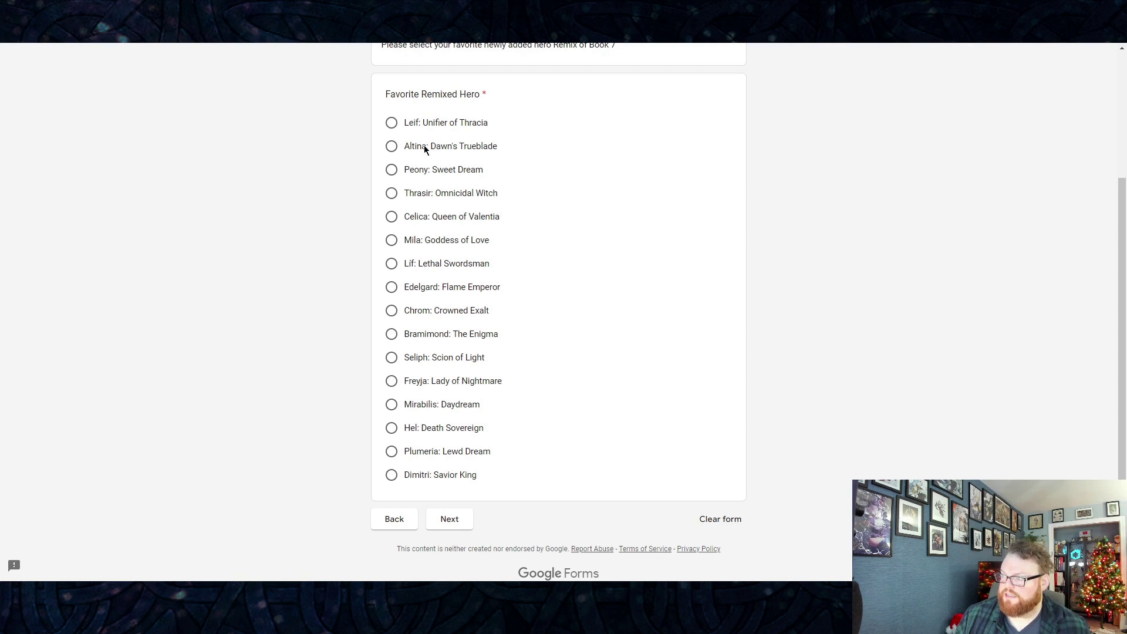
{"action": "left_click", "coordinate": [391, 146]}
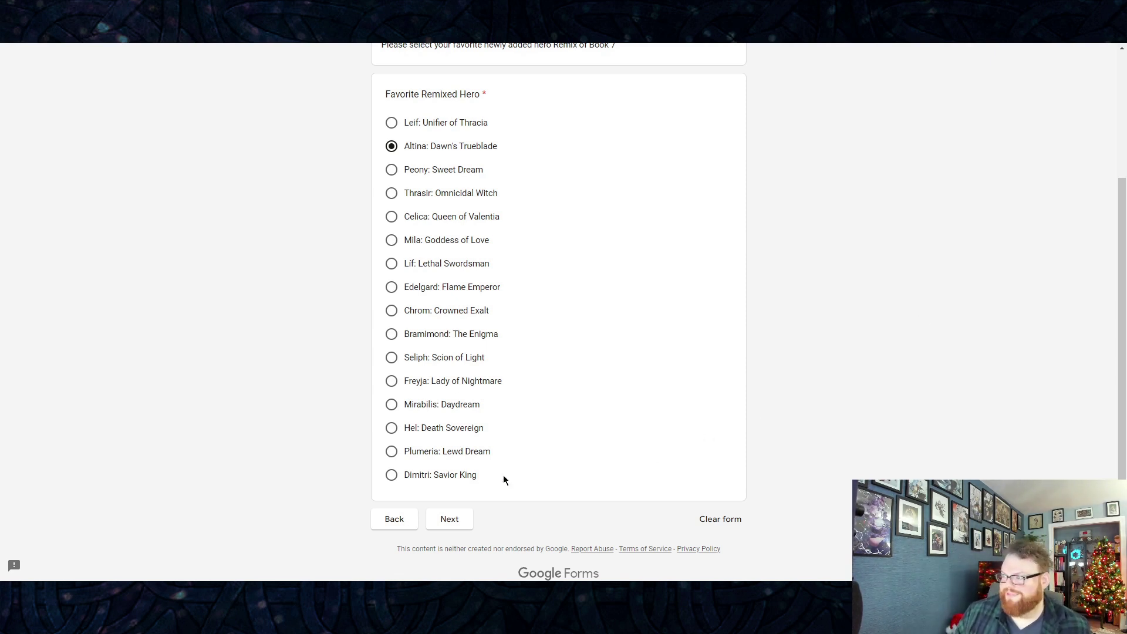
{"action": "left_click", "coordinate": [449, 520]}
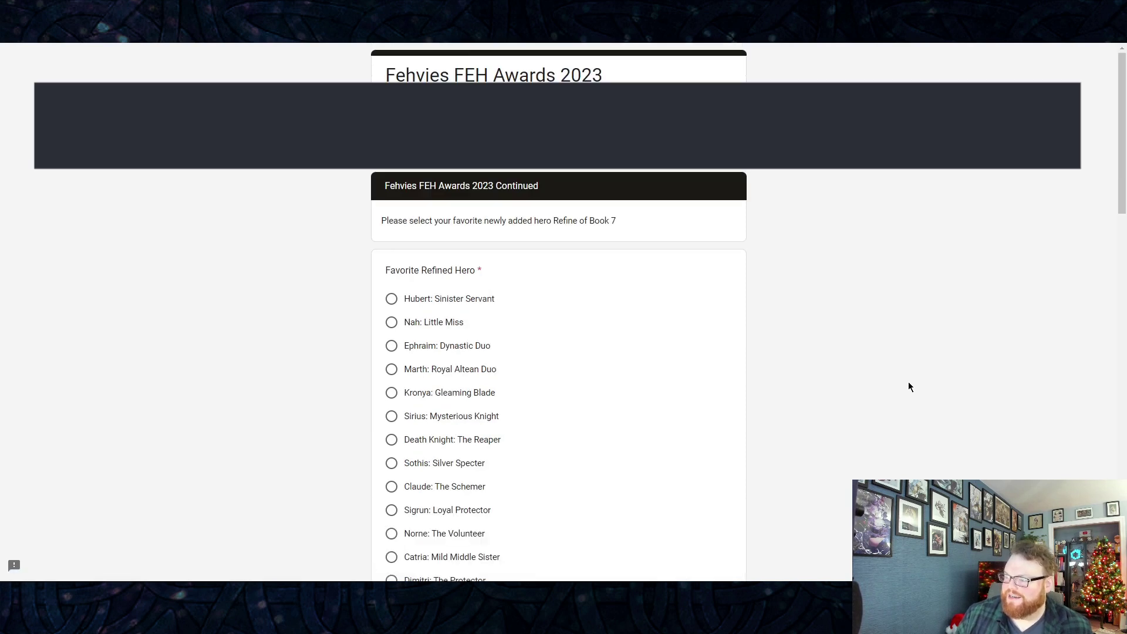
Step: Mark Nagi: Dragon Avatar as the favorite refined hero and go to the next page
{"action": "scroll", "coordinate": [910, 385], "scroll_direction": "down", "scroll_amount": 2}
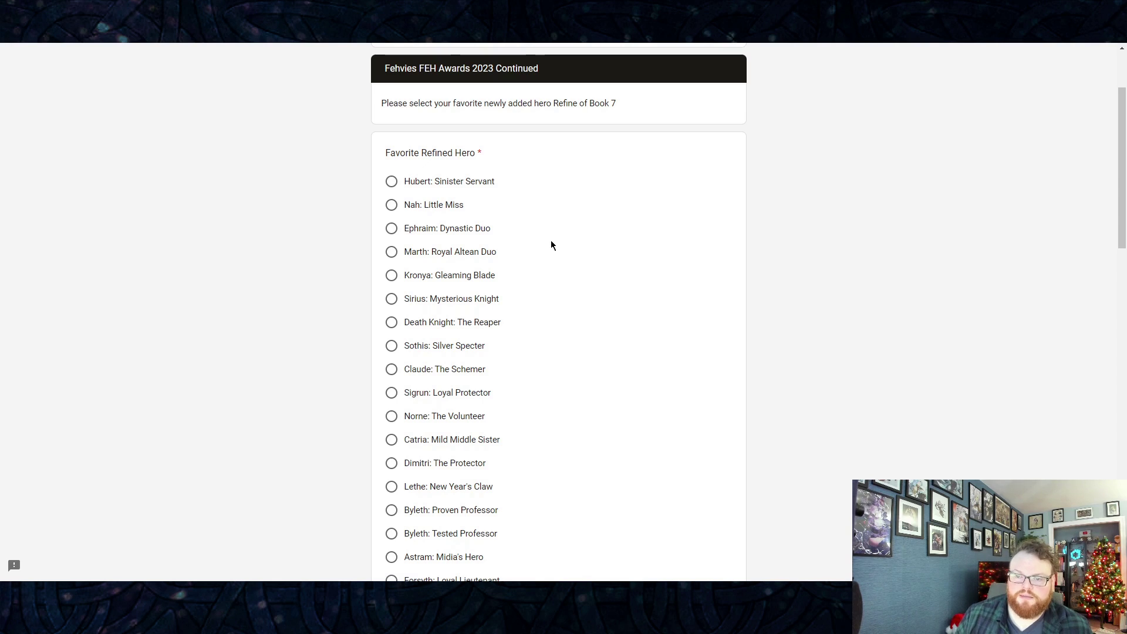
{"action": "scroll", "coordinate": [551, 241], "scroll_direction": "down", "scroll_amount": 3}
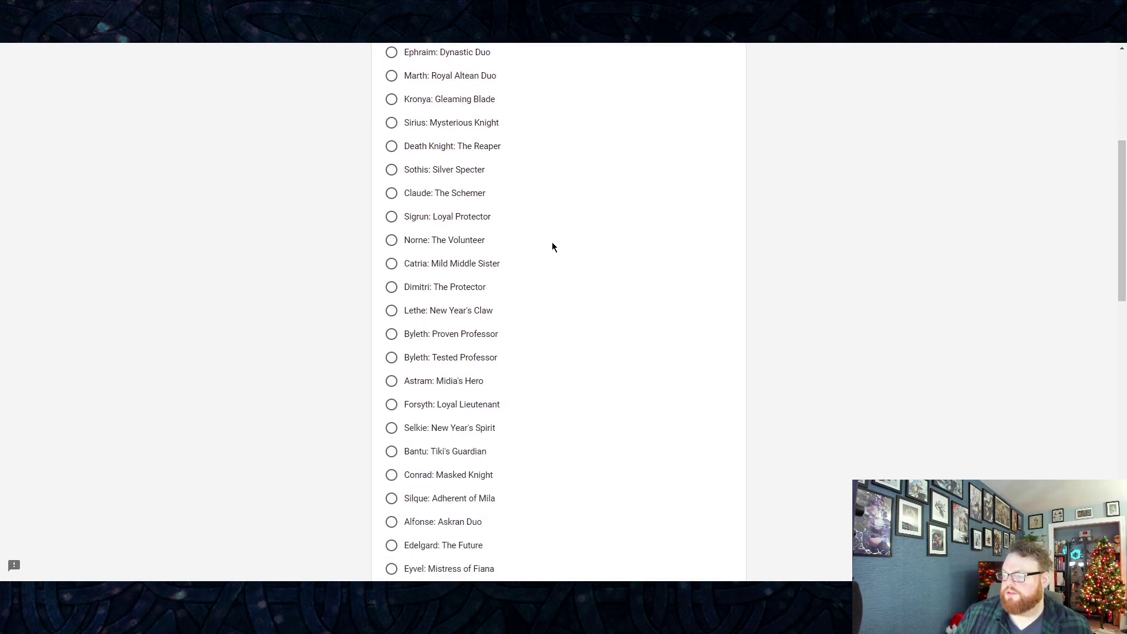
{"action": "scroll", "coordinate": [552, 246], "scroll_direction": "down", "scroll_amount": 1}
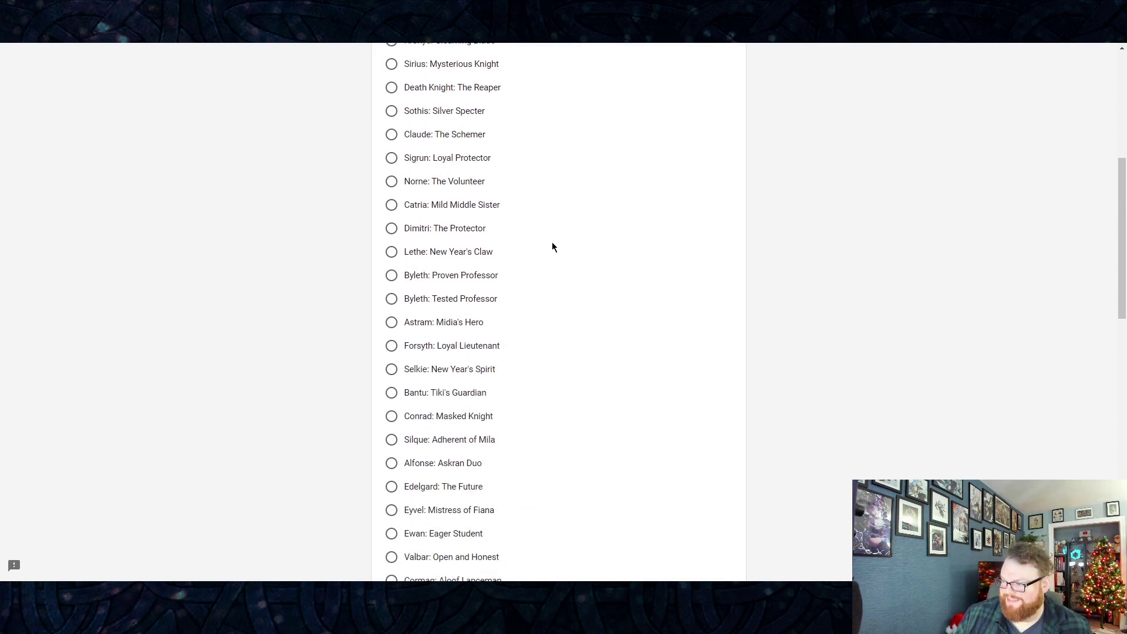
{"action": "scroll", "coordinate": [552, 246], "scroll_direction": "down", "scroll_amount": 2}
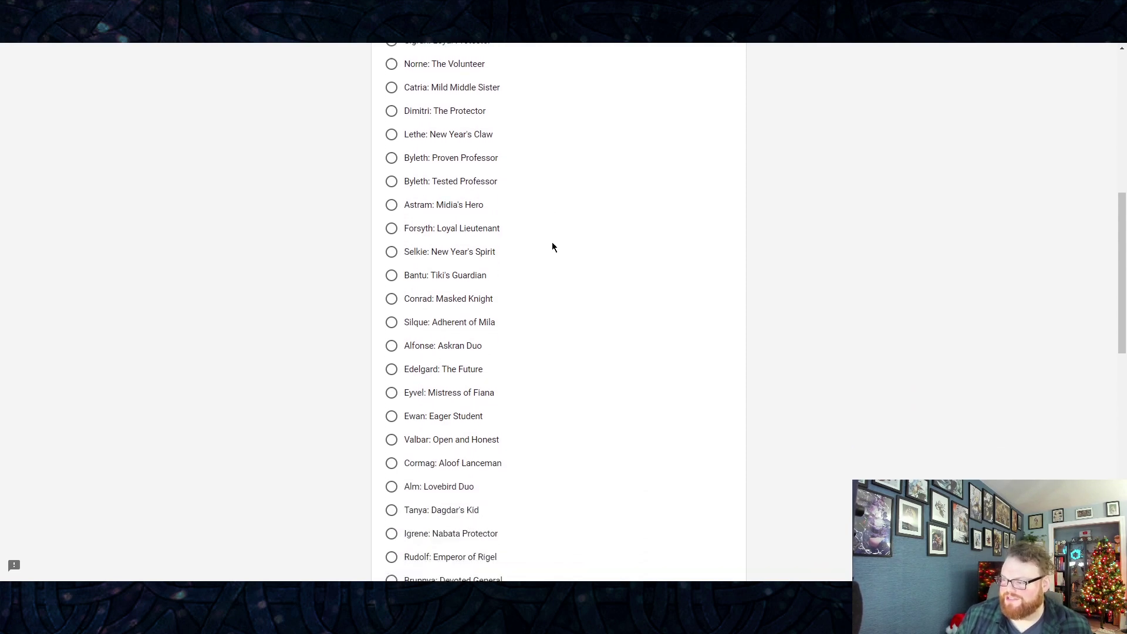
{"action": "scroll", "coordinate": [551, 246], "scroll_direction": "down", "scroll_amount": 1}
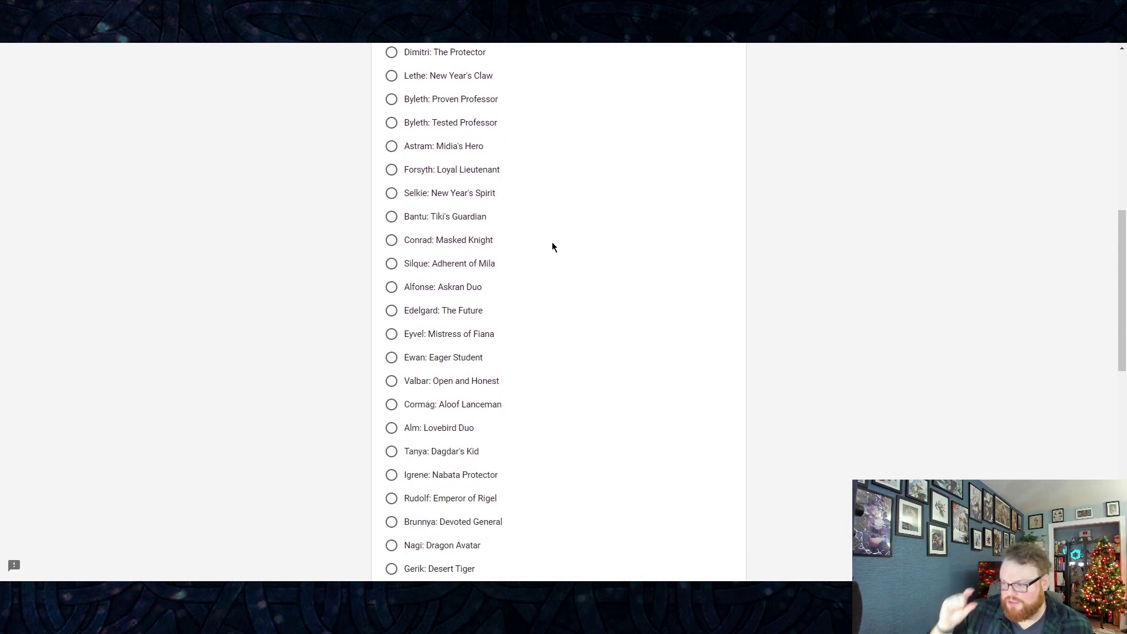
{"action": "scroll", "coordinate": [552, 247], "scroll_direction": "down", "scroll_amount": 2}
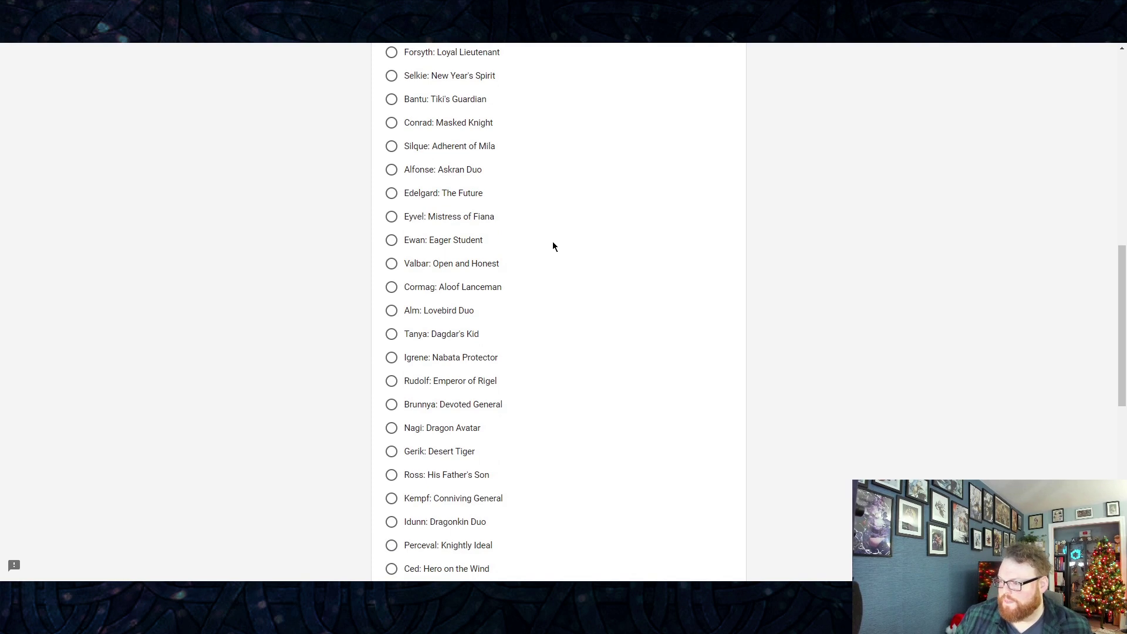
{"action": "left_click", "coordinate": [391, 428]}
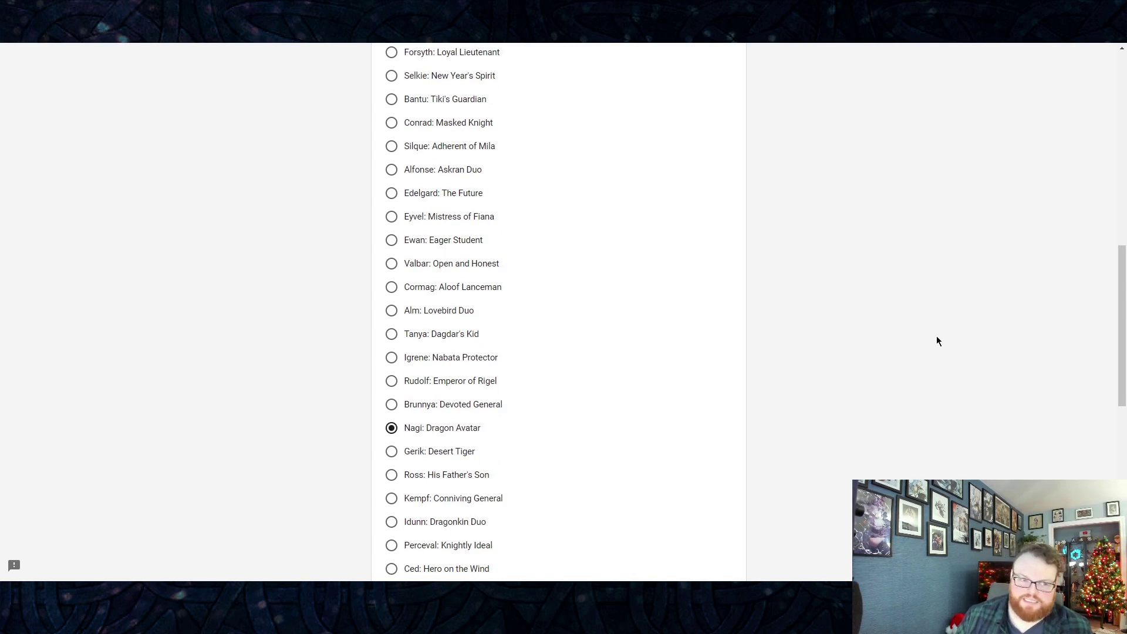
{"action": "scroll", "coordinate": [939, 343], "scroll_direction": "down", "scroll_amount": 7}
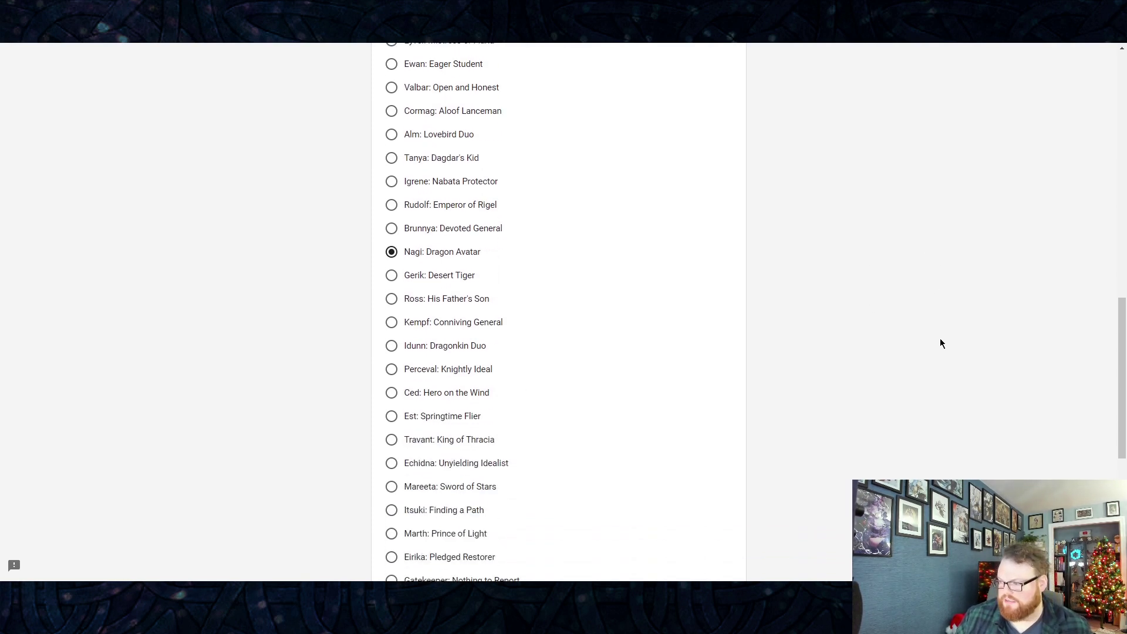
{"action": "scroll", "coordinate": [940, 343], "scroll_direction": "down", "scroll_amount": 3}
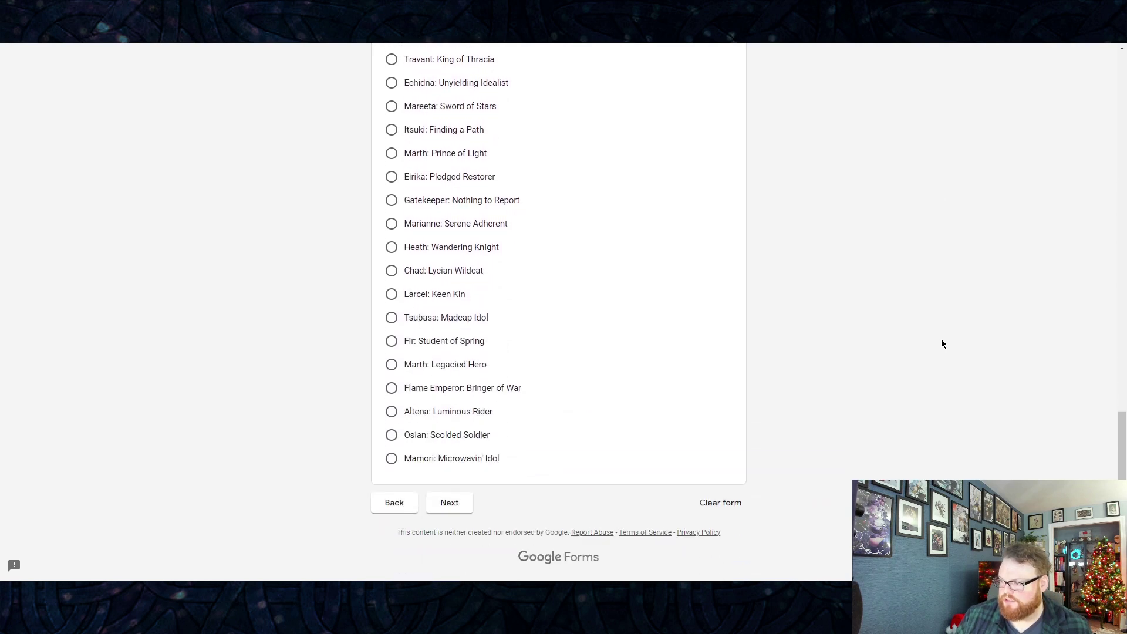
{"action": "left_click", "coordinate": [456, 506]}
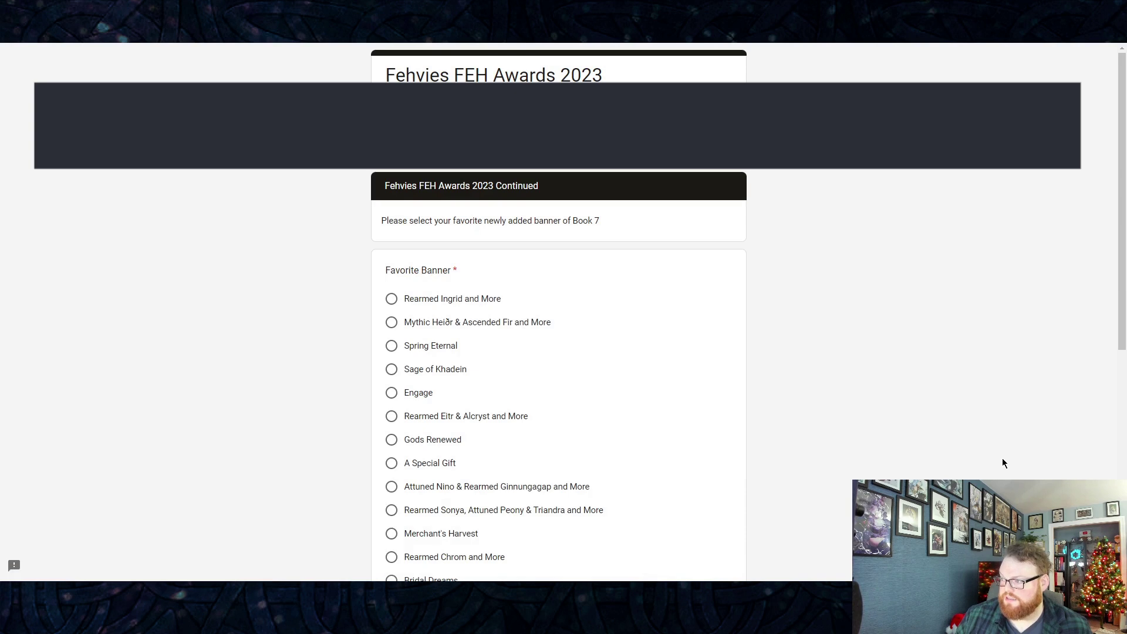
Step: Mark the Turn of Fate banner as favorite and go to the next page
{"action": "scroll", "coordinate": [948, 437], "scroll_direction": "down", "scroll_amount": 3}
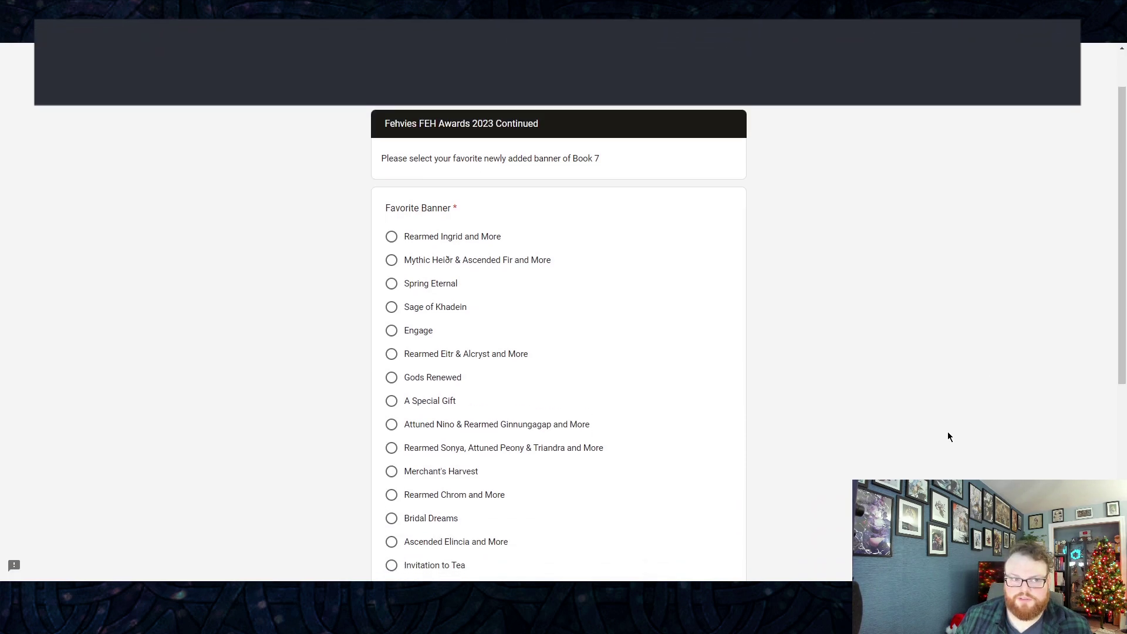
{"action": "scroll", "coordinate": [949, 437], "scroll_direction": "up", "scroll_amount": 1}
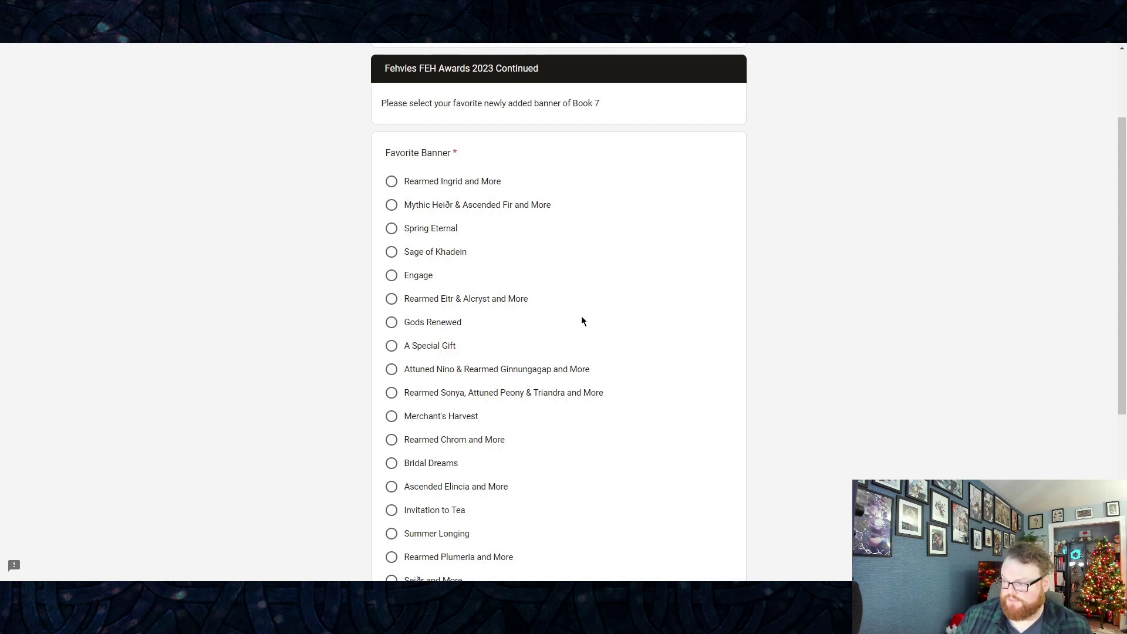
{"action": "scroll", "coordinate": [574, 319], "scroll_direction": "down", "scroll_amount": 1}
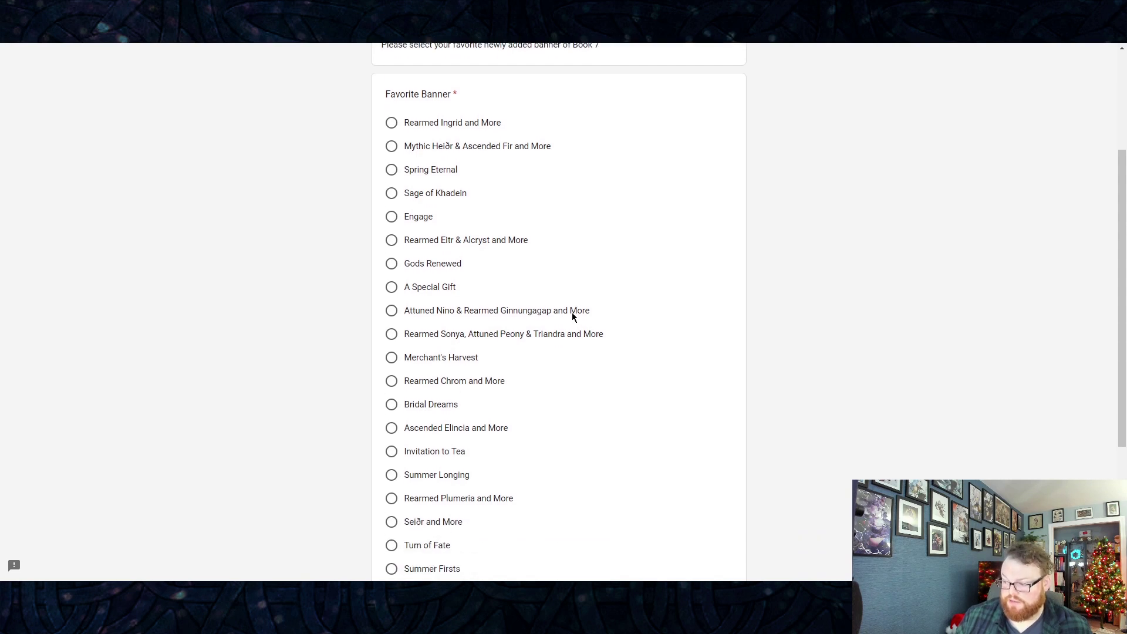
{"action": "scroll", "coordinate": [572, 312], "scroll_direction": "down", "scroll_amount": 1}
{"action": "scroll", "coordinate": [571, 313], "scroll_direction": "down", "scroll_amount": 1}
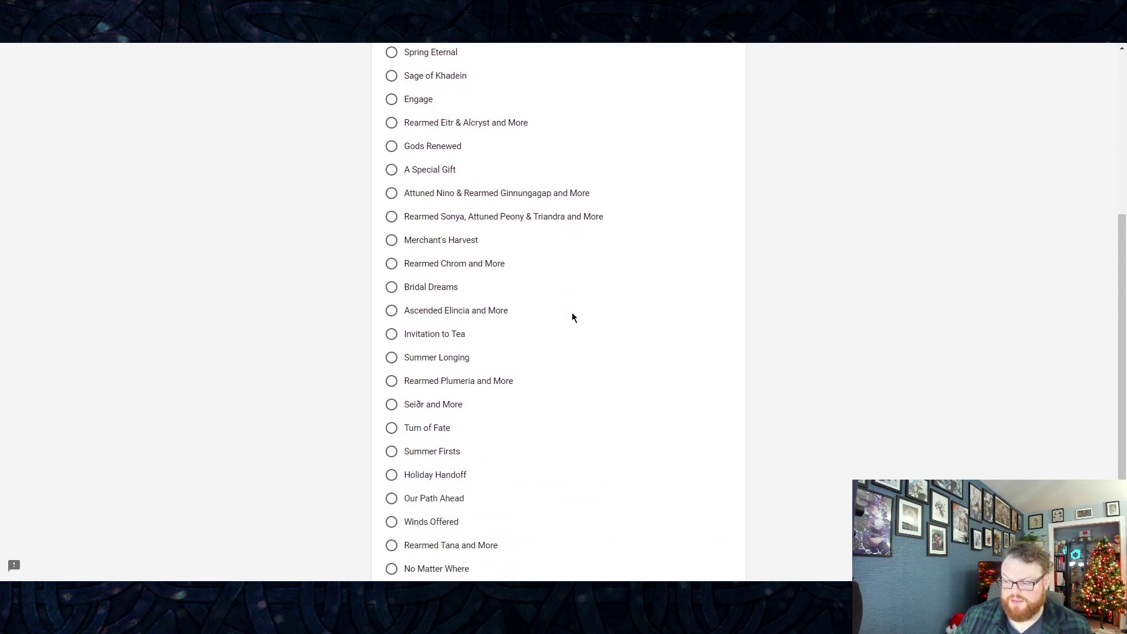
{"action": "scroll", "coordinate": [572, 313], "scroll_direction": "down", "scroll_amount": 1}
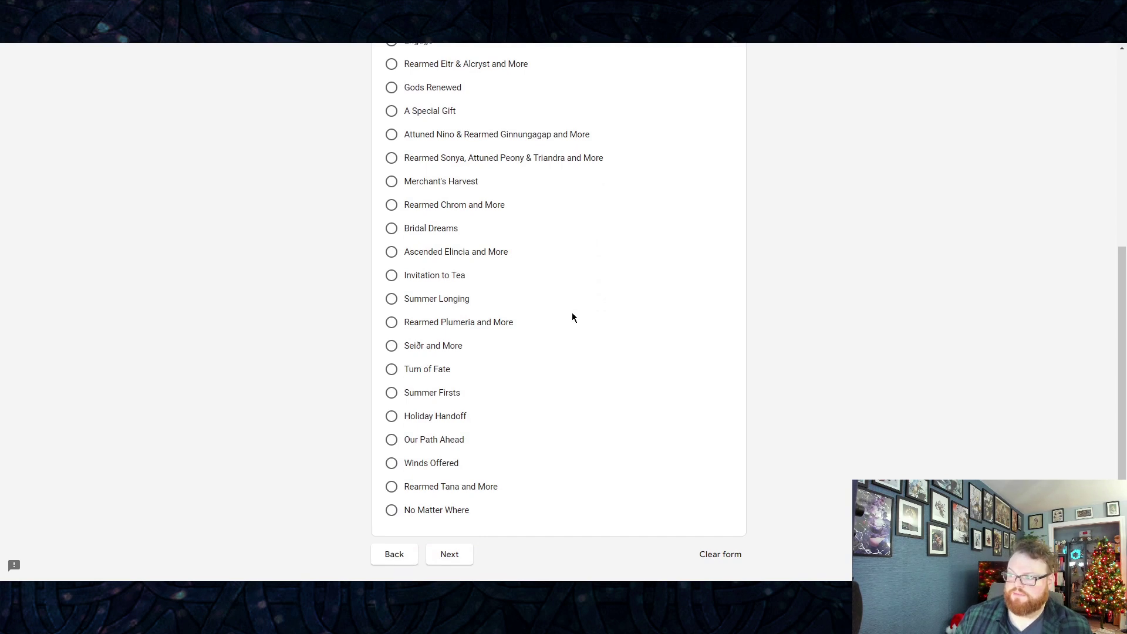
{"action": "left_click", "coordinate": [391, 369]}
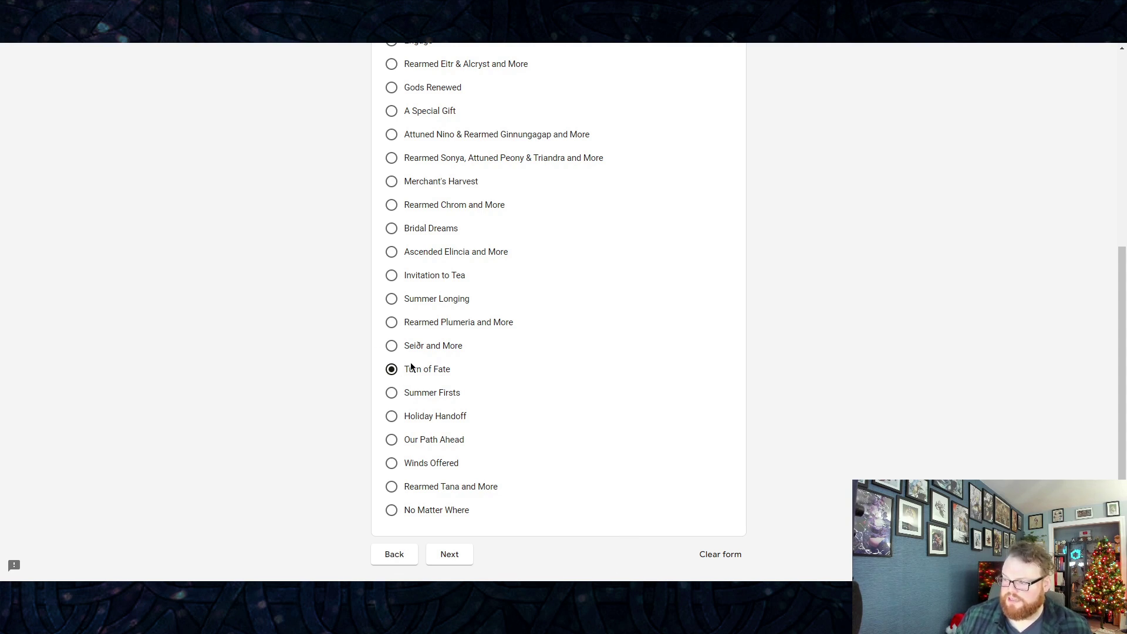
{"action": "left_click", "coordinate": [449, 558]}
Step: Mark Elincia: Undaunted Queen as the favorite Mythic/Legendary hero
{"action": "scroll", "coordinate": [939, 355], "scroll_direction": "down", "scroll_amount": 2}
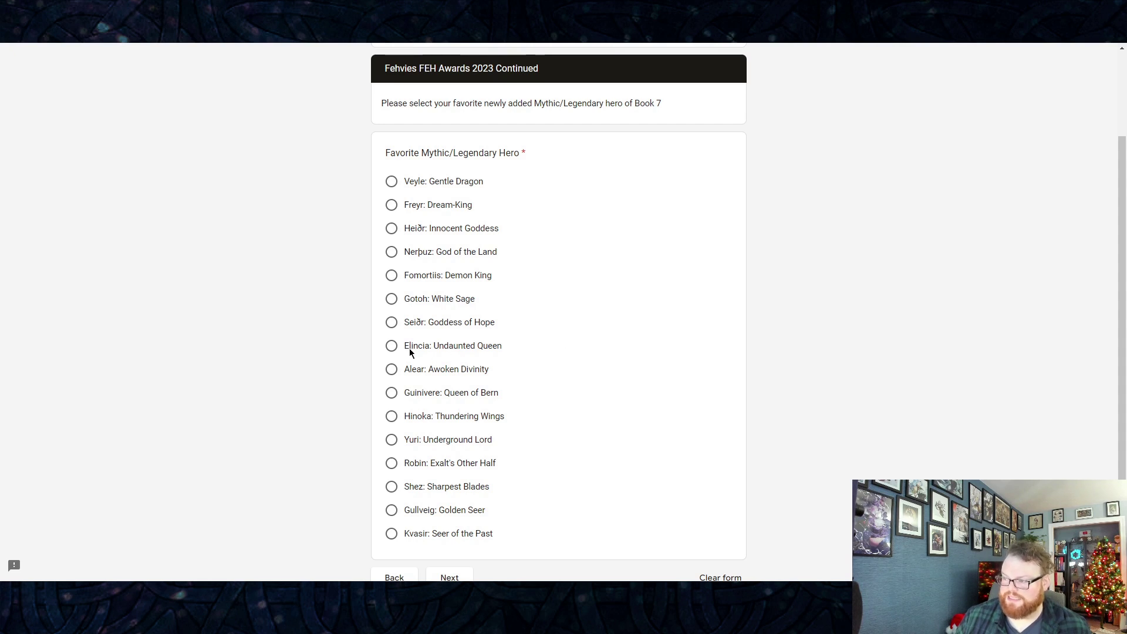
{"action": "left_click", "coordinate": [391, 347]}
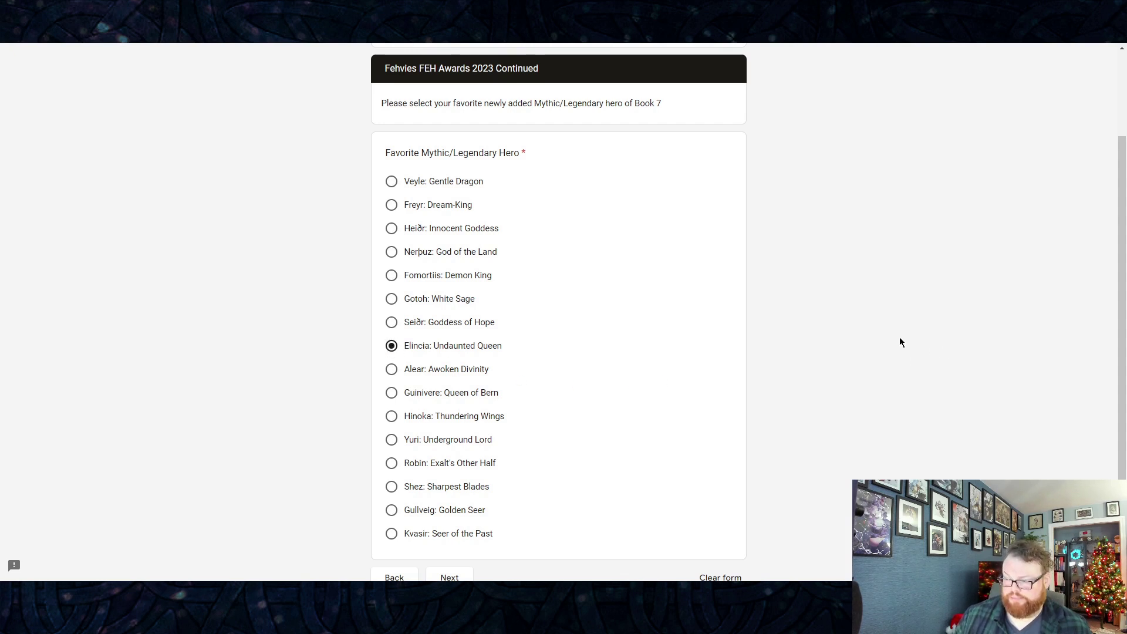
{"action": "scroll", "coordinate": [900, 341], "scroll_direction": "down", "scroll_amount": 1}
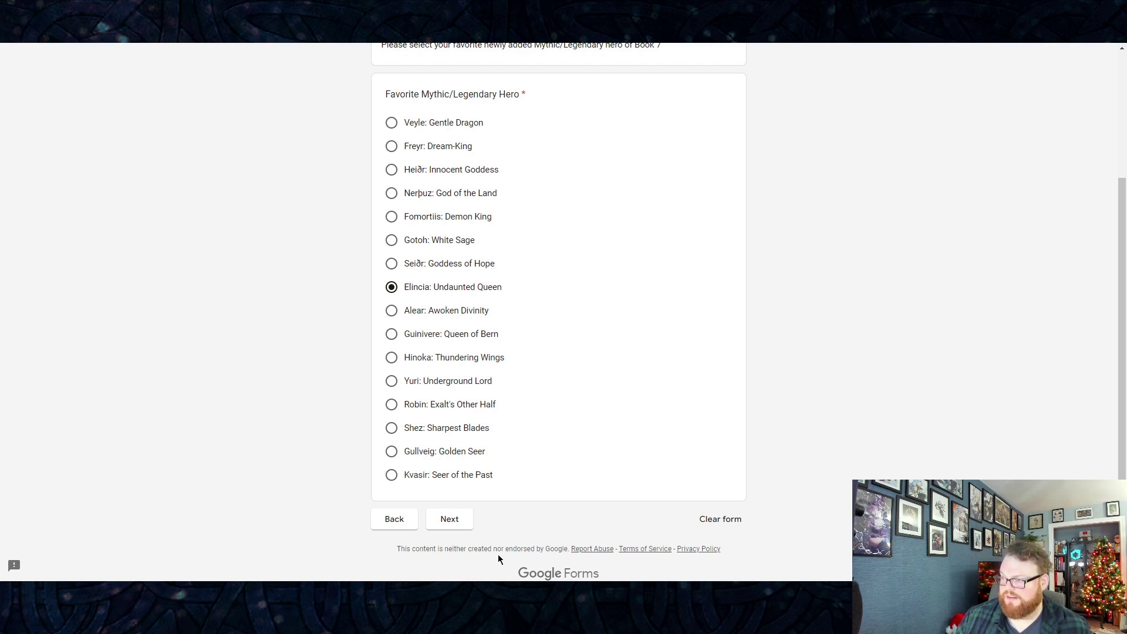
Step: On the Duo/Harmonized Hero page, vote for Linde: Bound by Fate and continue
{"action": "left_click", "coordinate": [460, 520]}
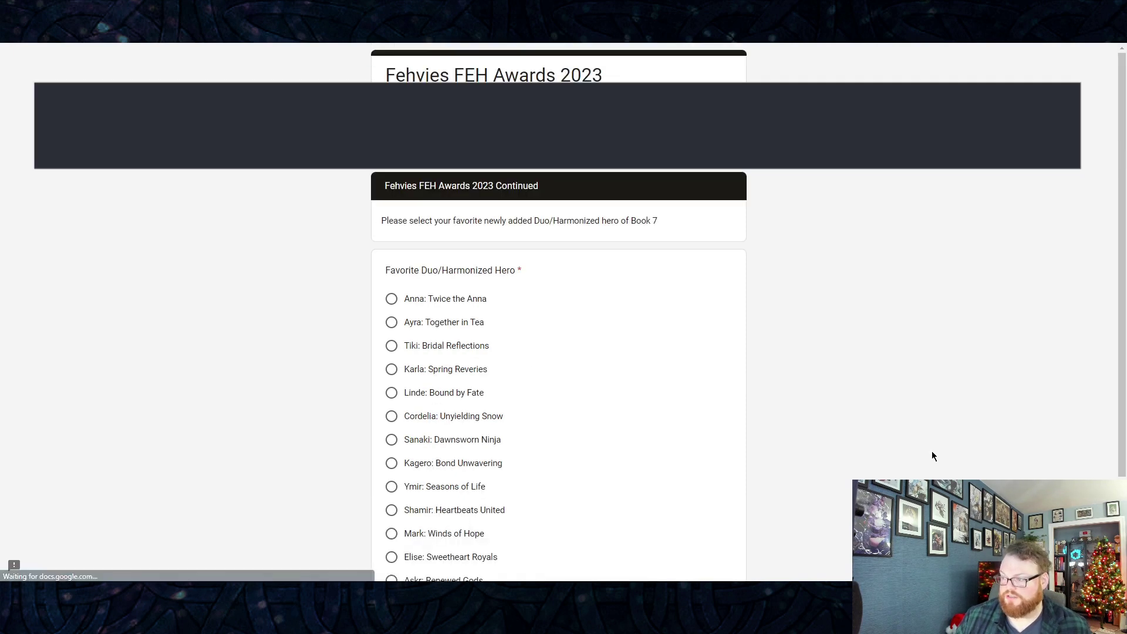
{"action": "scroll", "coordinate": [932, 354], "scroll_direction": "down", "scroll_amount": 2}
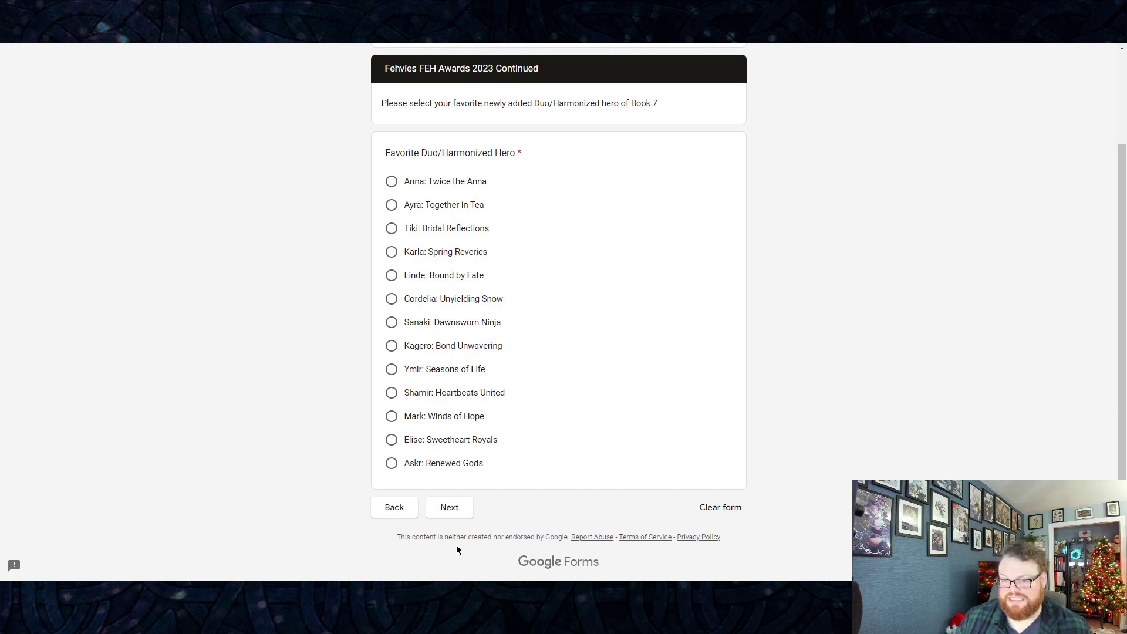
{"action": "left_click", "coordinate": [408, 278]}
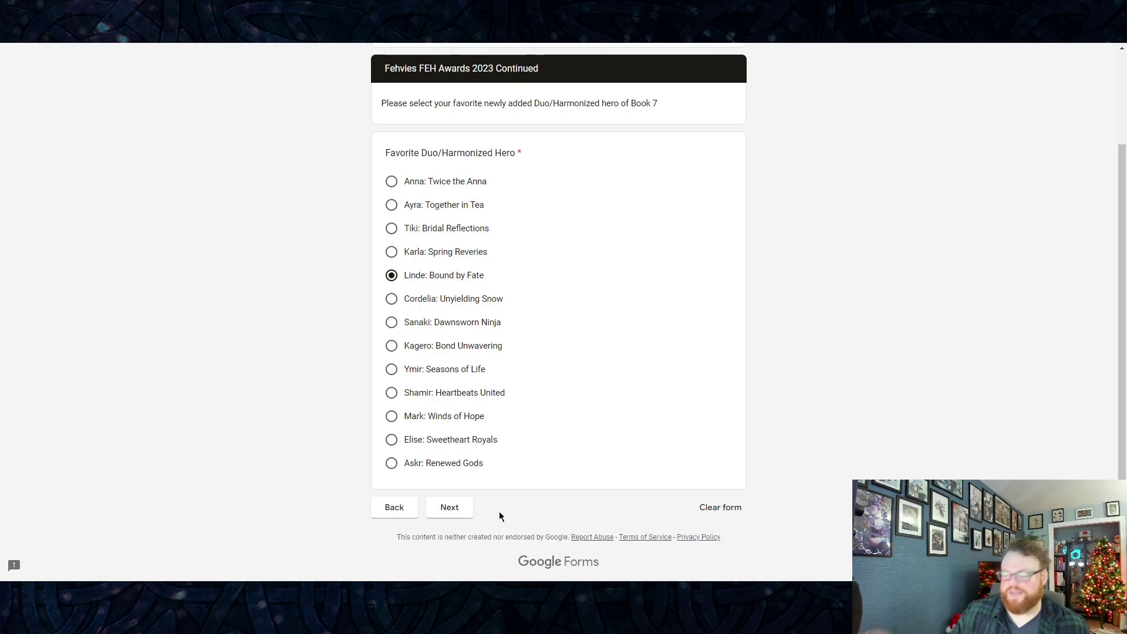
{"action": "left_click", "coordinate": [449, 510]}
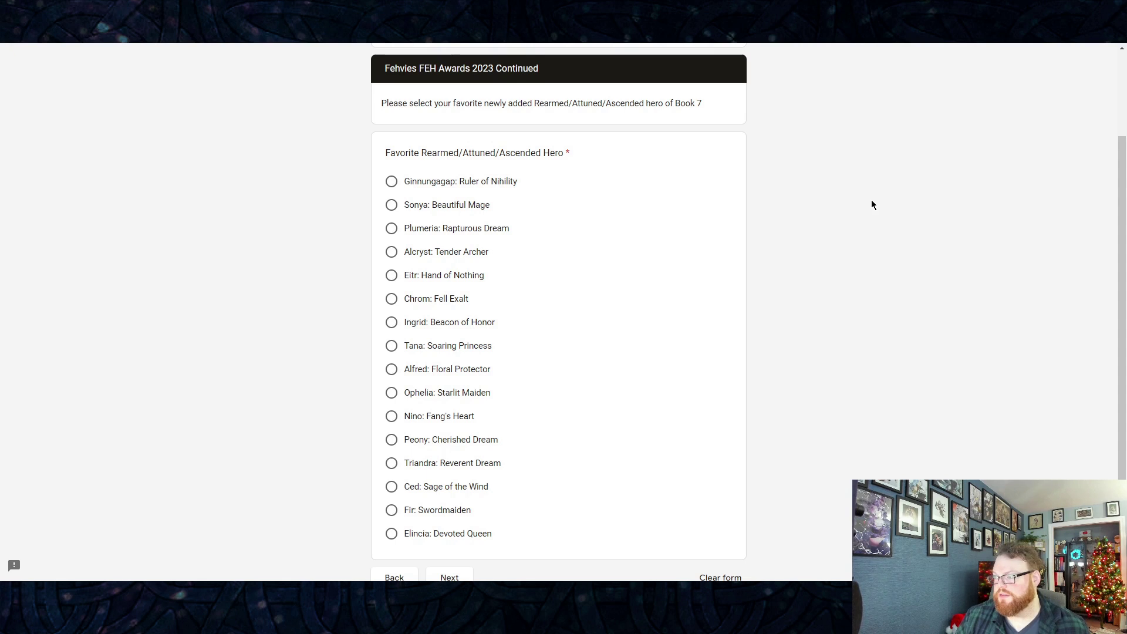
Step: Mark Sonya: Beautiful Mage as the favorite Rearmed/Attuned/Ascended hero
{"action": "left_click", "coordinate": [458, 209]}
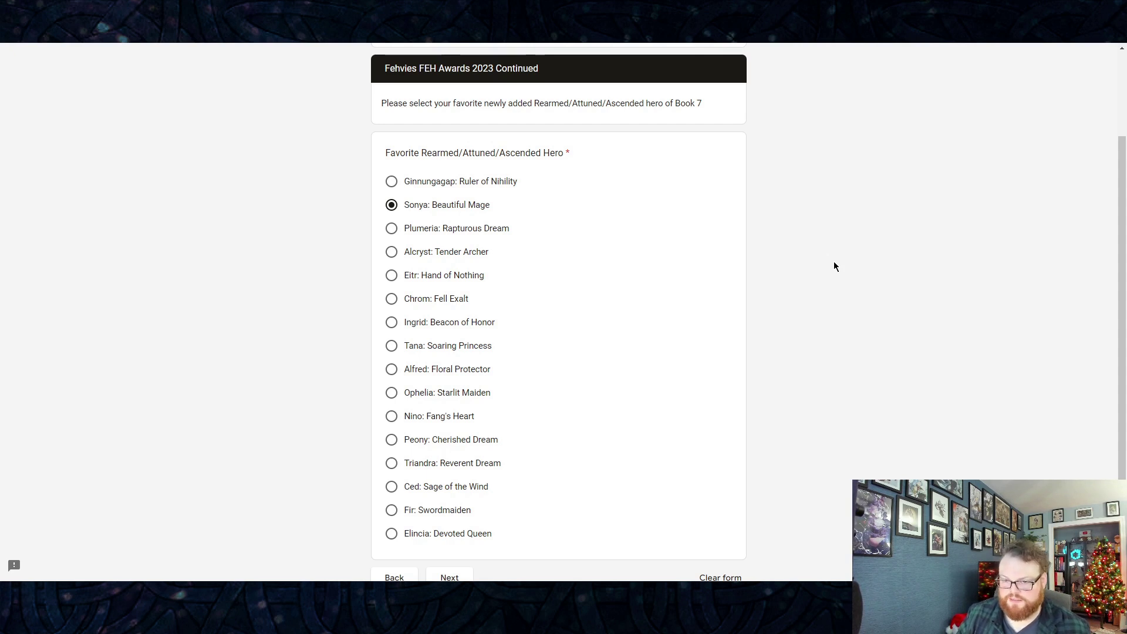
{"action": "scroll", "coordinate": [834, 266], "scroll_direction": "down", "scroll_amount": 1}
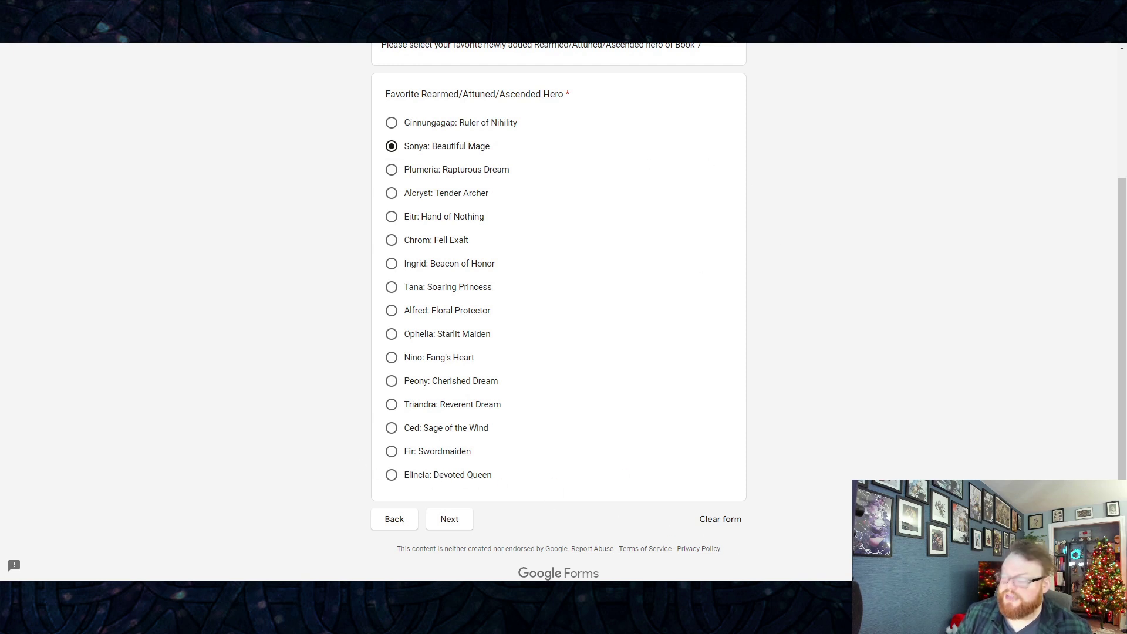
Step: On the Grail Hero page, mark Zephia: Scheming Dragon as favorite
{"action": "left_click", "coordinate": [458, 518]}
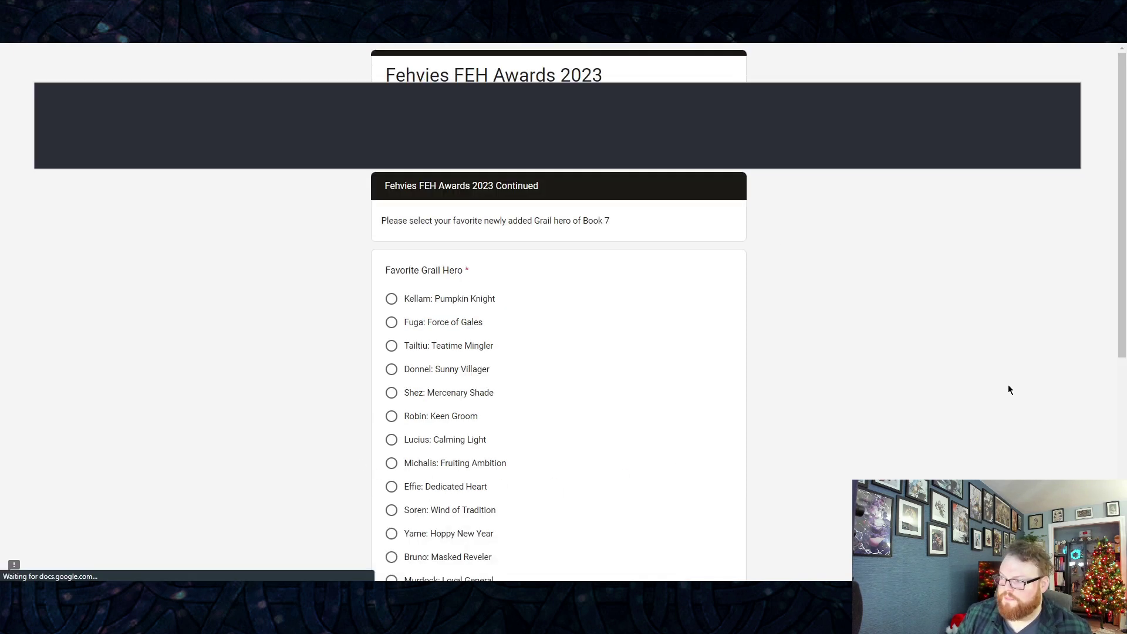
{"action": "scroll", "coordinate": [1015, 393], "scroll_direction": "down", "scroll_amount": 1}
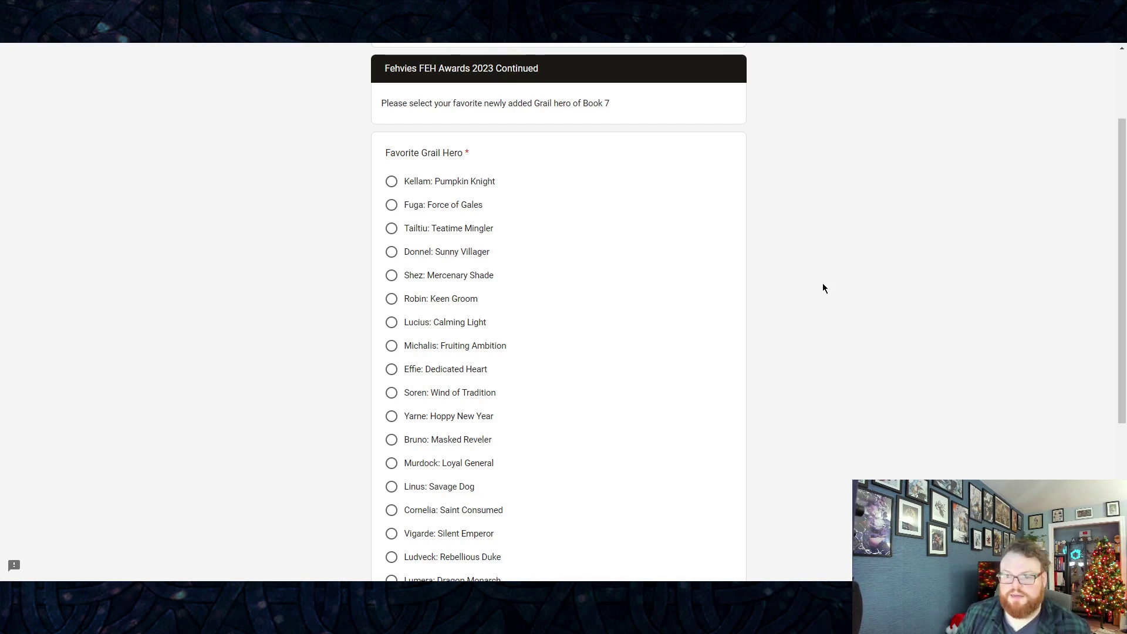
{"action": "scroll", "coordinate": [822, 287], "scroll_direction": "down", "scroll_amount": 1}
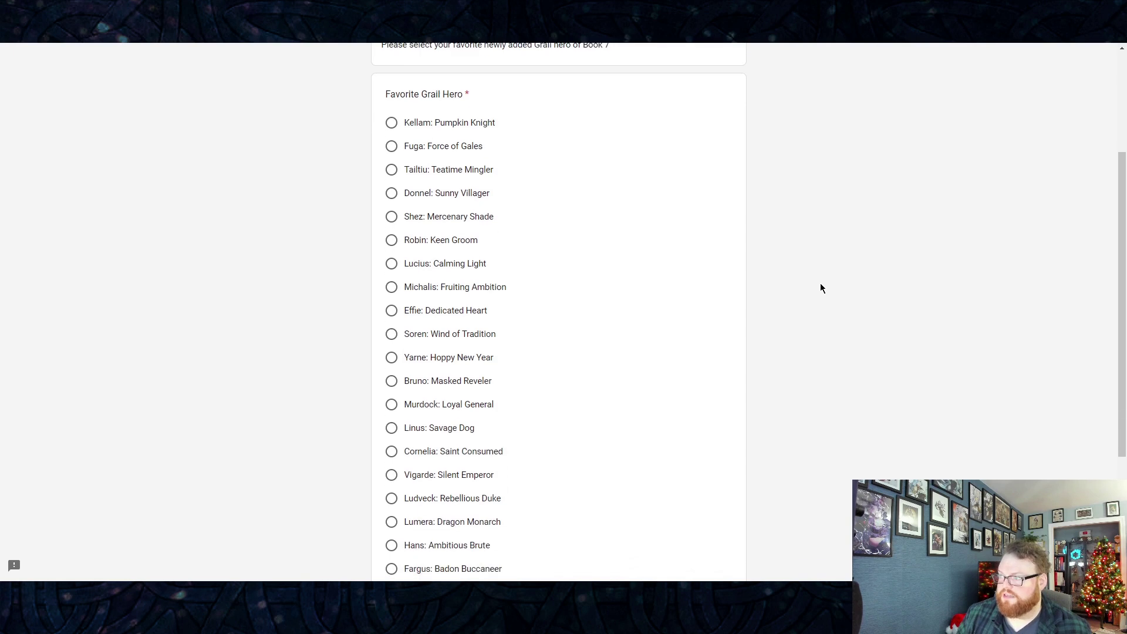
{"action": "scroll", "coordinate": [821, 288], "scroll_direction": "down", "scroll_amount": 1}
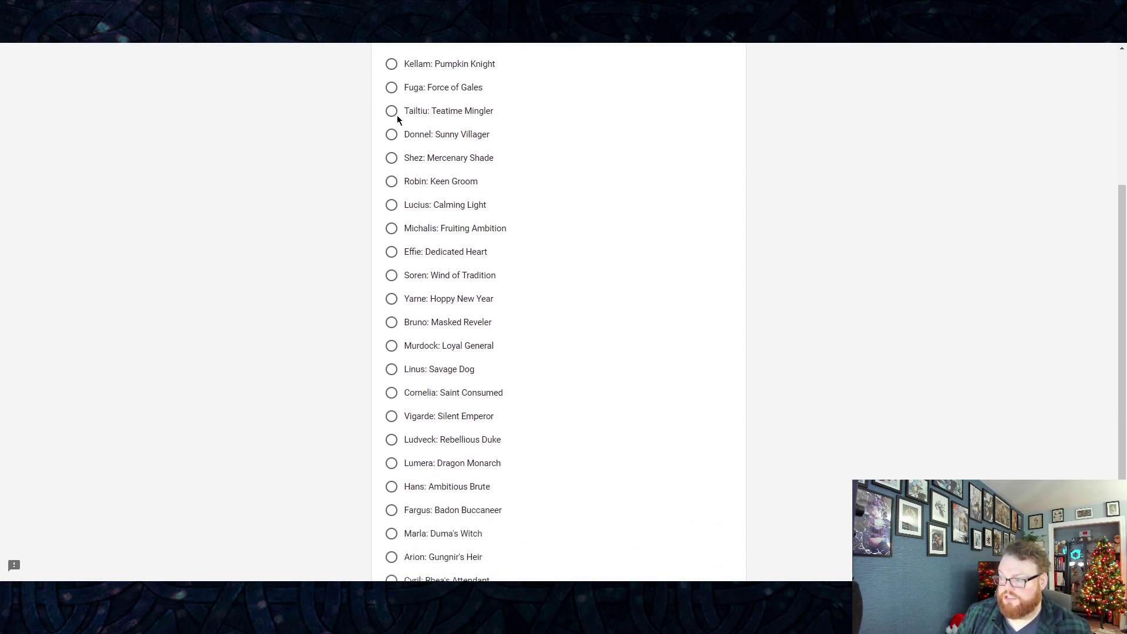
{"action": "scroll", "coordinate": [727, 282], "scroll_direction": "down", "scroll_amount": 2}
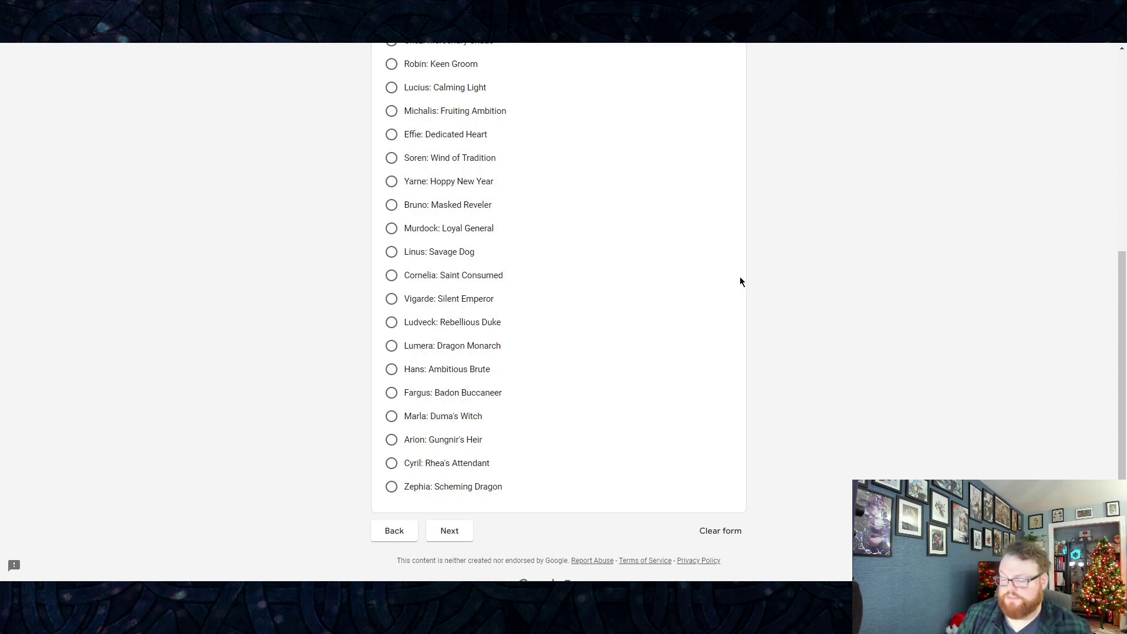
{"action": "scroll", "coordinate": [672, 230], "scroll_direction": "up", "scroll_amount": 1}
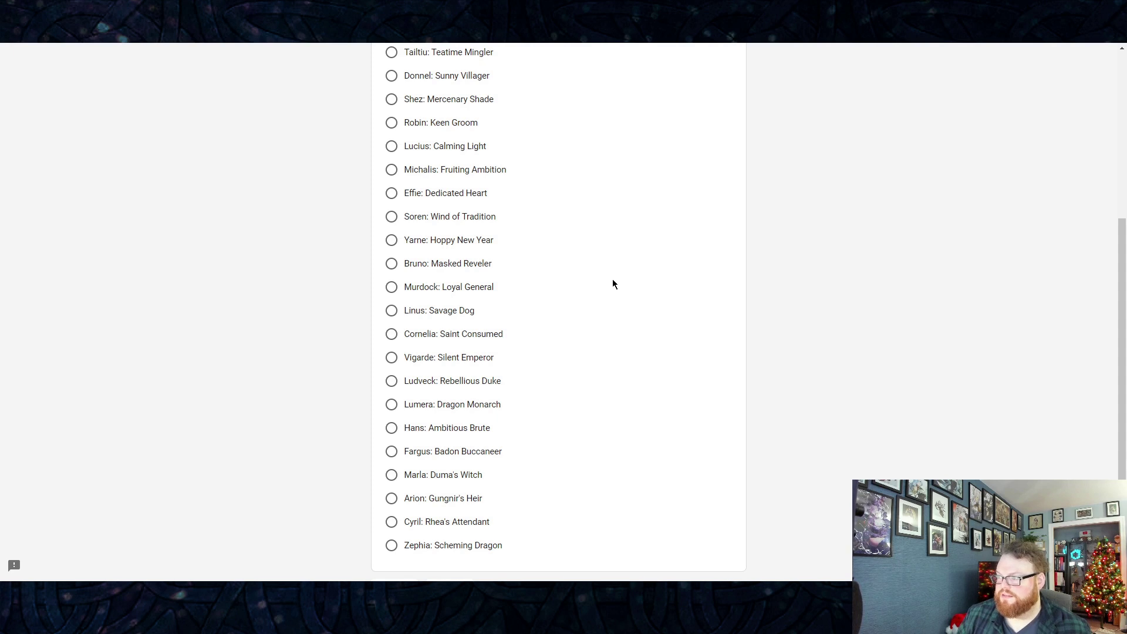
{"action": "scroll", "coordinate": [613, 279], "scroll_direction": "down", "scroll_amount": 1}
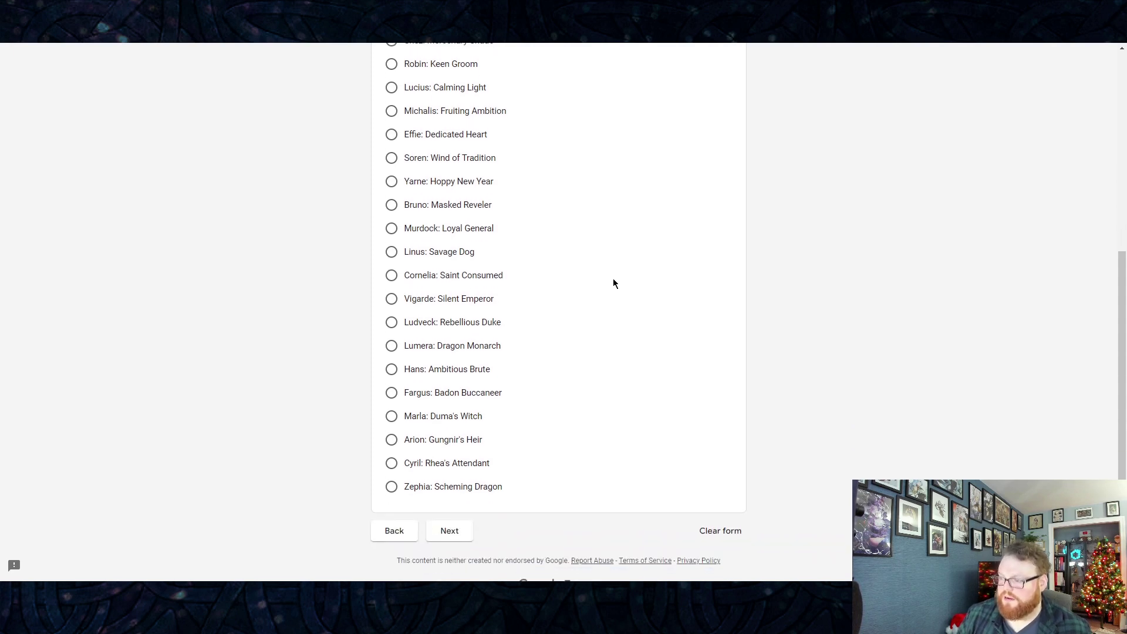
{"action": "left_click", "coordinate": [391, 486]}
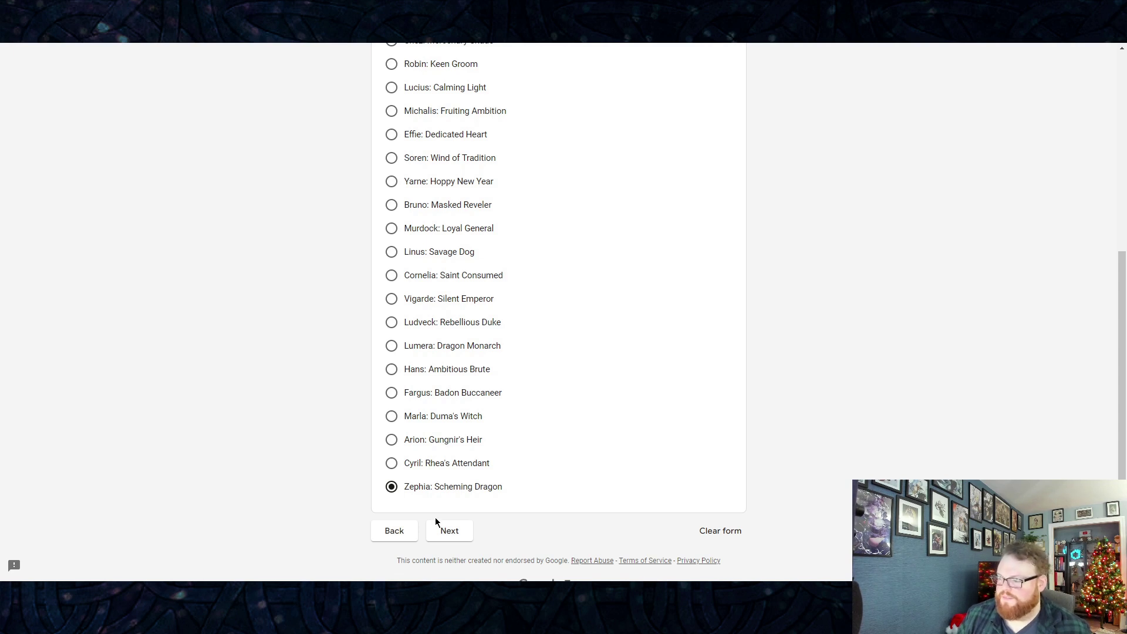
{"action": "left_click", "coordinate": [457, 535]}
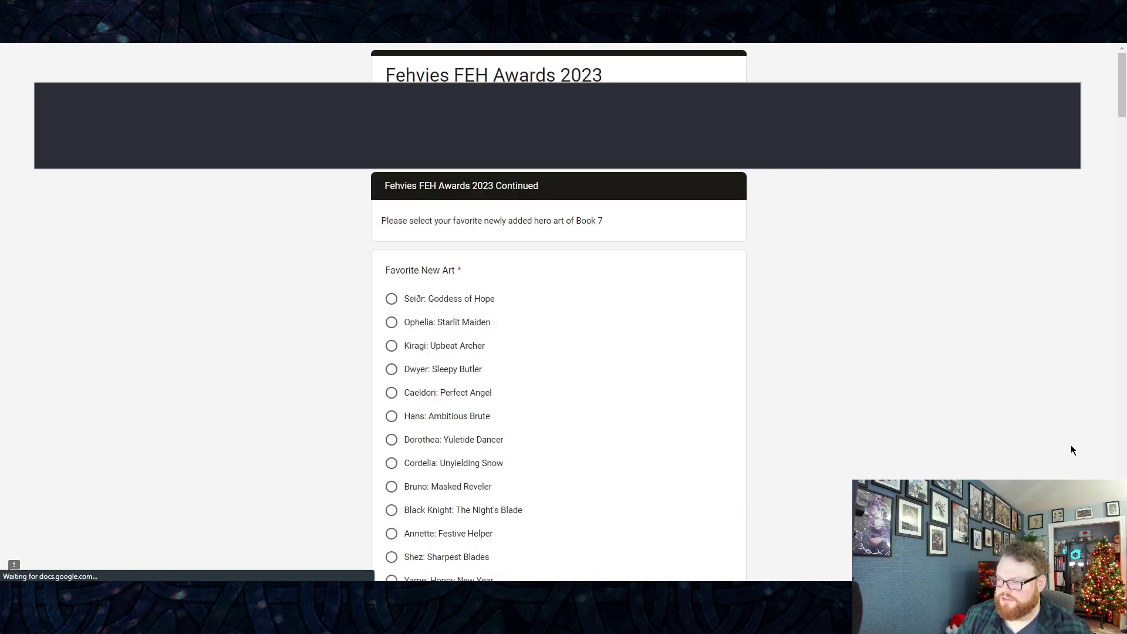
{"action": "scroll", "coordinate": [1066, 435], "scroll_direction": "down", "scroll_amount": 2}
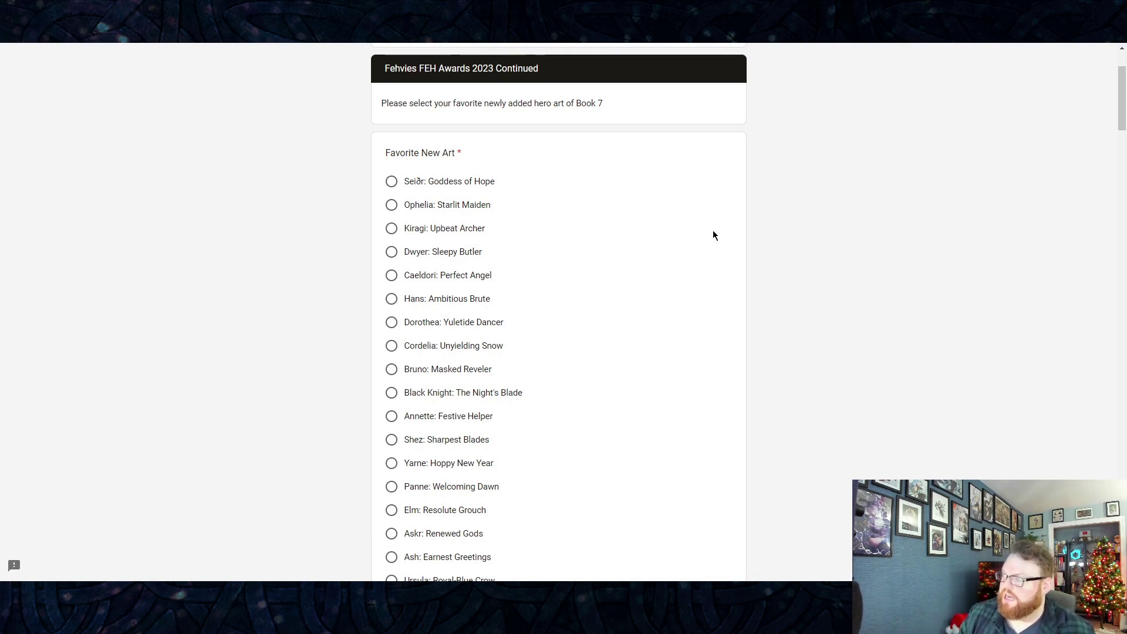
{"action": "scroll", "coordinate": [756, 228], "scroll_direction": "down", "scroll_amount": 7}
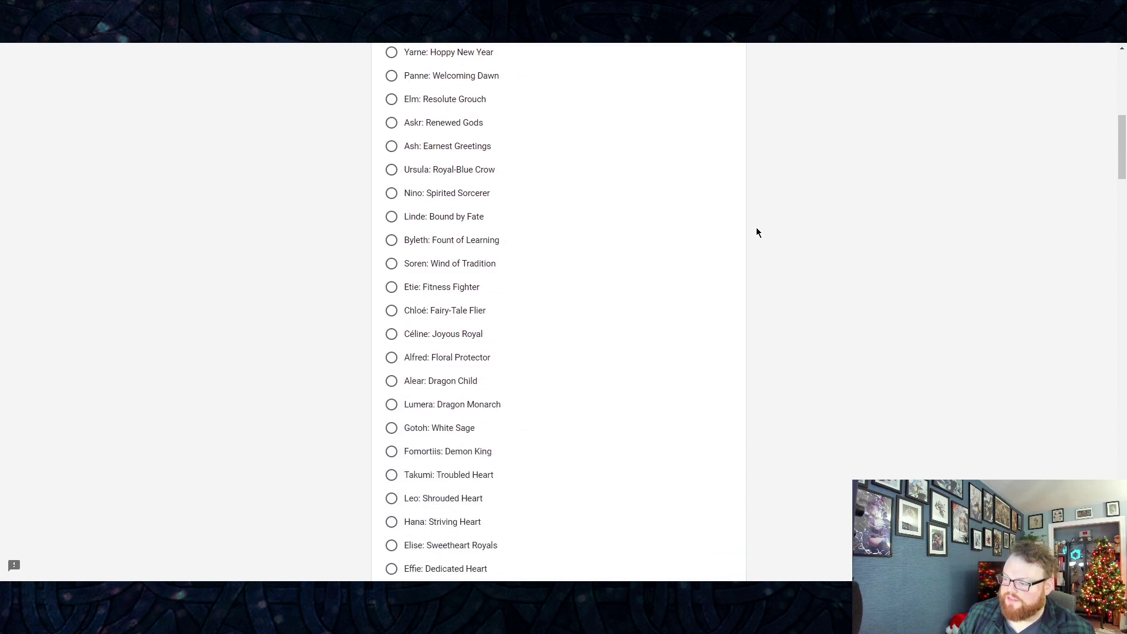
{"action": "scroll", "coordinate": [756, 229], "scroll_direction": "down", "scroll_amount": 9}
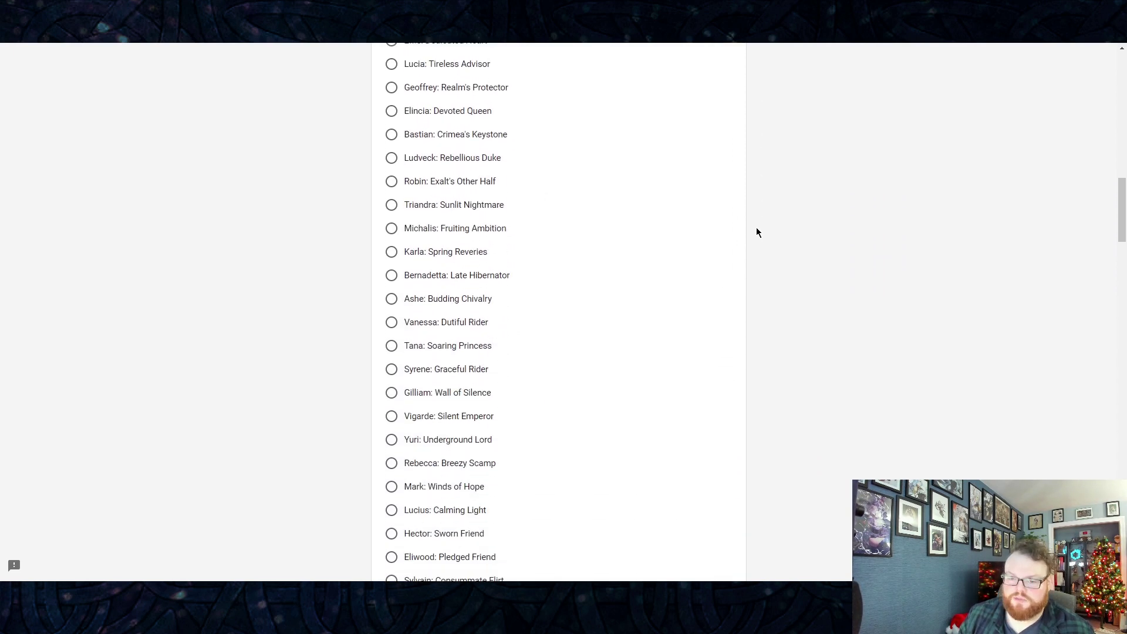
{"action": "scroll", "coordinate": [756, 232], "scroll_direction": "down", "scroll_amount": 10}
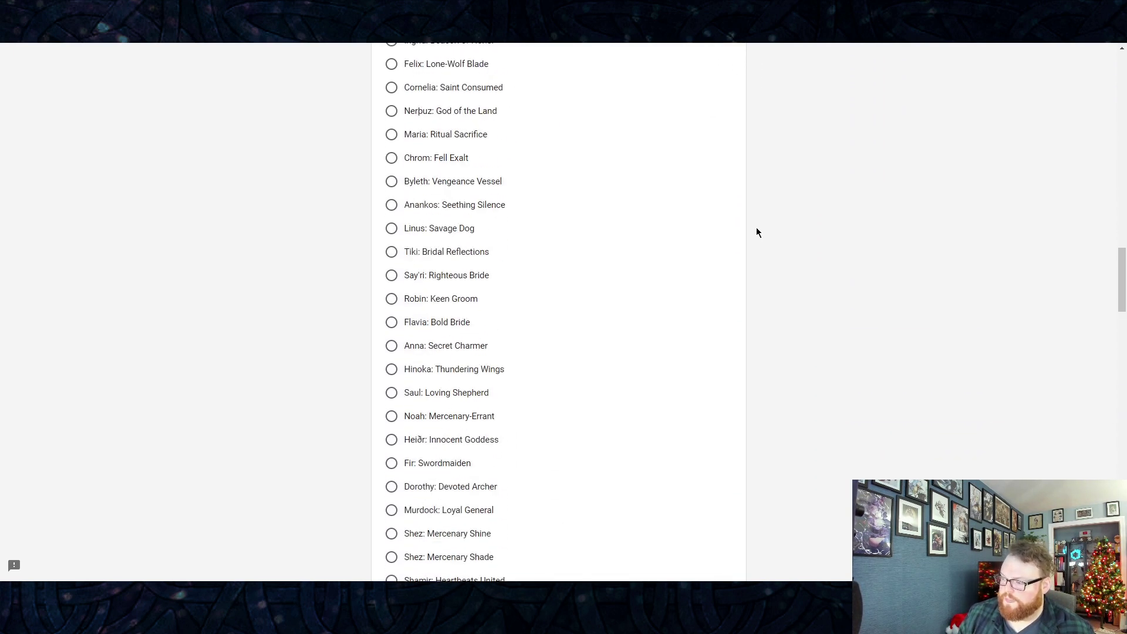
{"action": "scroll", "coordinate": [756, 233], "scroll_direction": "down", "scroll_amount": 10}
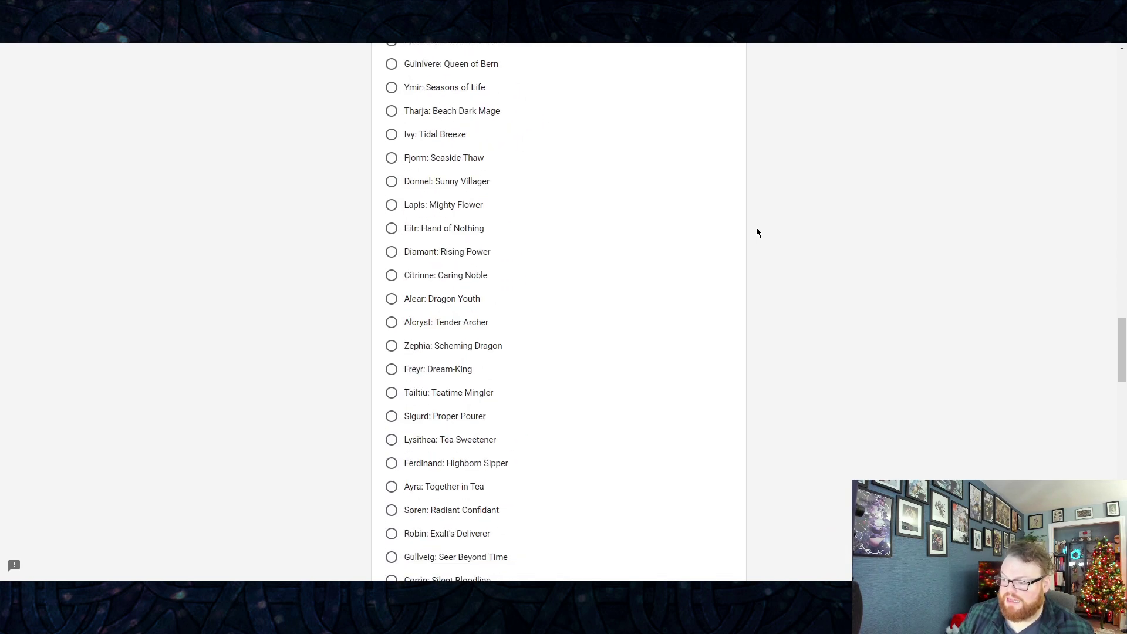
{"action": "scroll", "coordinate": [756, 233], "scroll_direction": "down", "scroll_amount": 15}
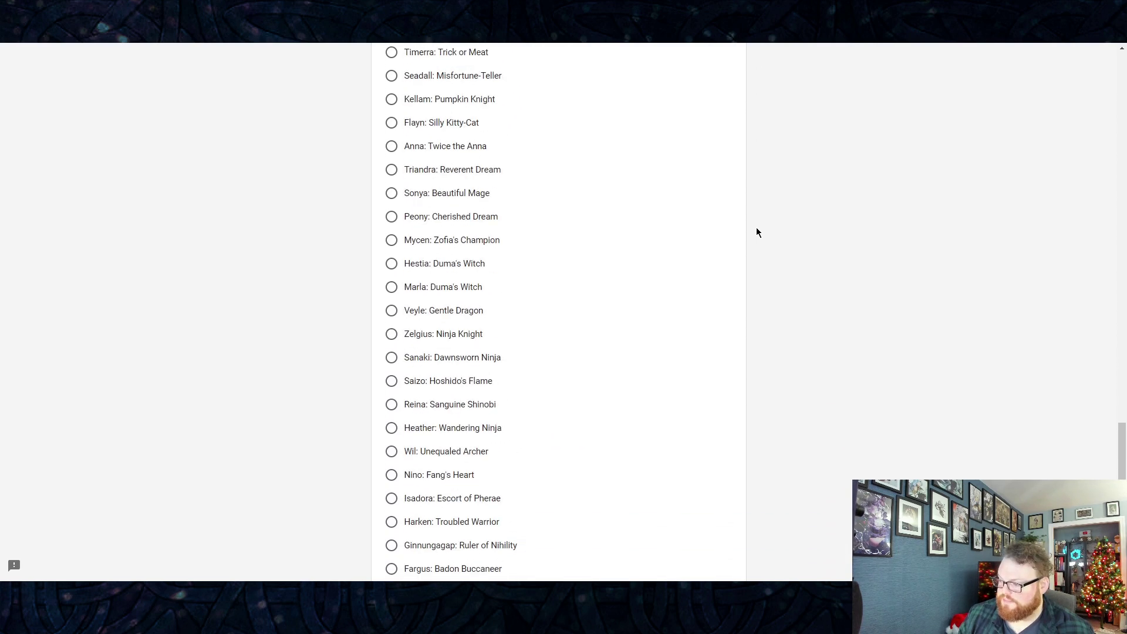
{"action": "scroll", "coordinate": [757, 232], "scroll_direction": "down", "scroll_amount": 6}
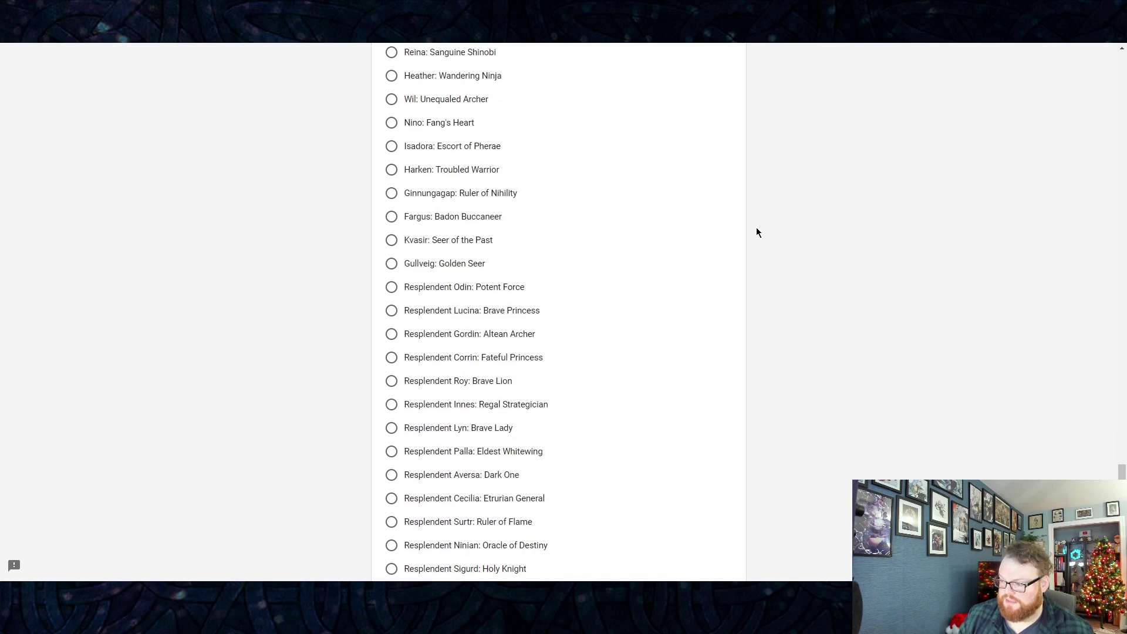
{"action": "scroll", "coordinate": [756, 232], "scroll_direction": "down", "scroll_amount": 2}
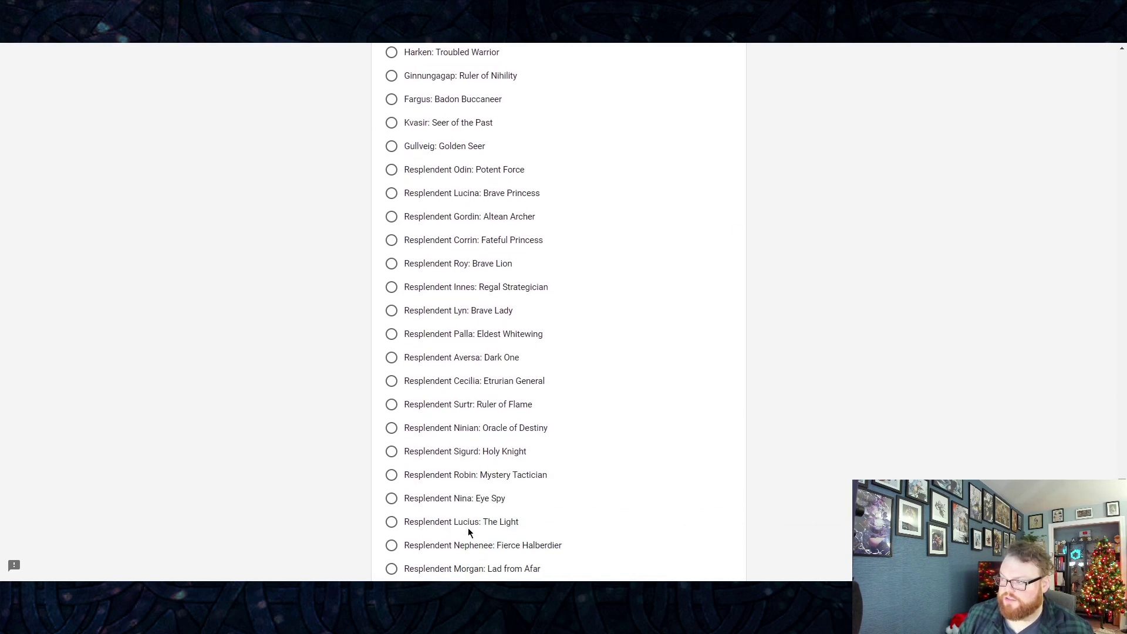
{"action": "scroll", "coordinate": [693, 333], "scroll_direction": "down", "scroll_amount": 1}
{"action": "scroll", "coordinate": [524, 290], "scroll_direction": "down", "scroll_amount": 3}
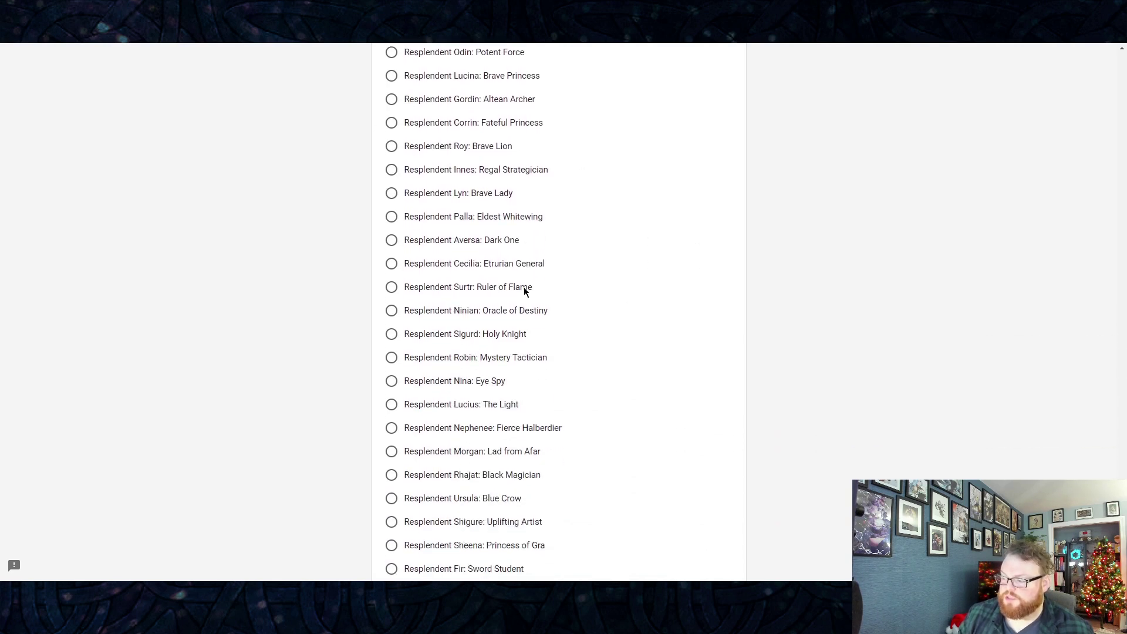
{"action": "scroll", "coordinate": [774, 377], "scroll_direction": "up", "scroll_amount": 11}
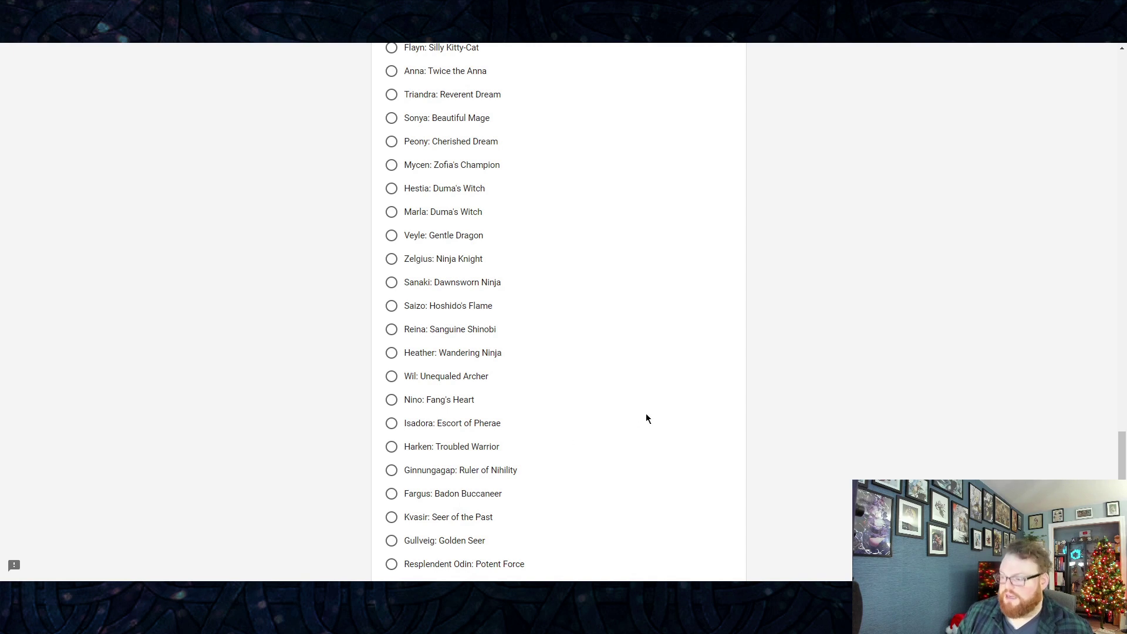
{"action": "scroll", "coordinate": [698, 399], "scroll_direction": "up", "scroll_amount": 5}
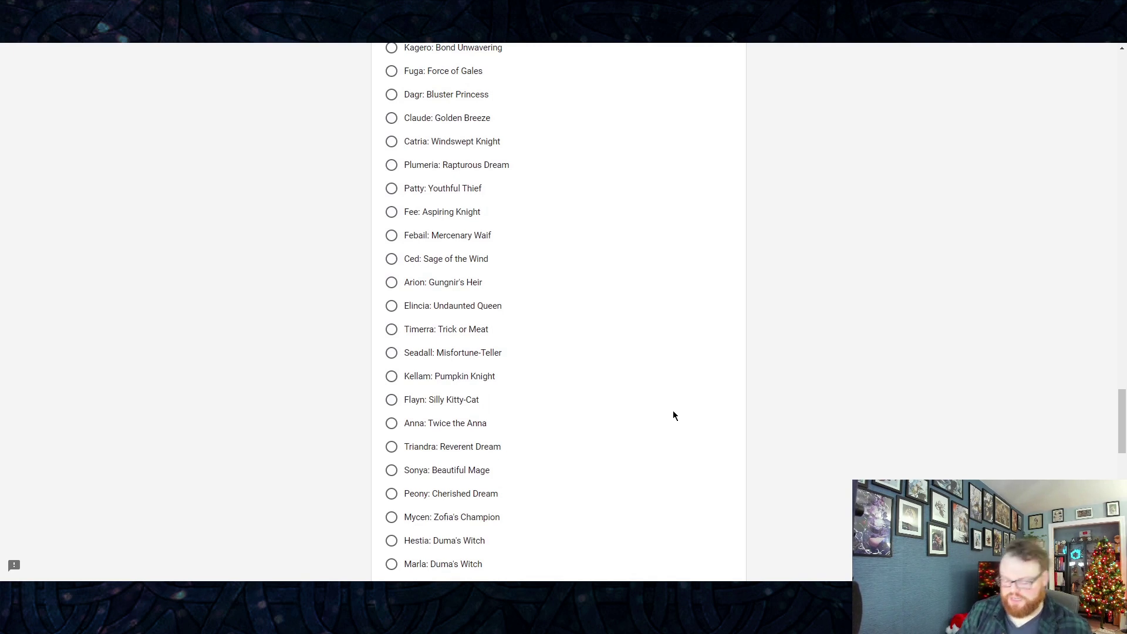
Step: Find 'Chrom' on the page and select Chrom: Fell Exalt for Favorite New Art
{"action": "key", "text": "ctrl+f"}
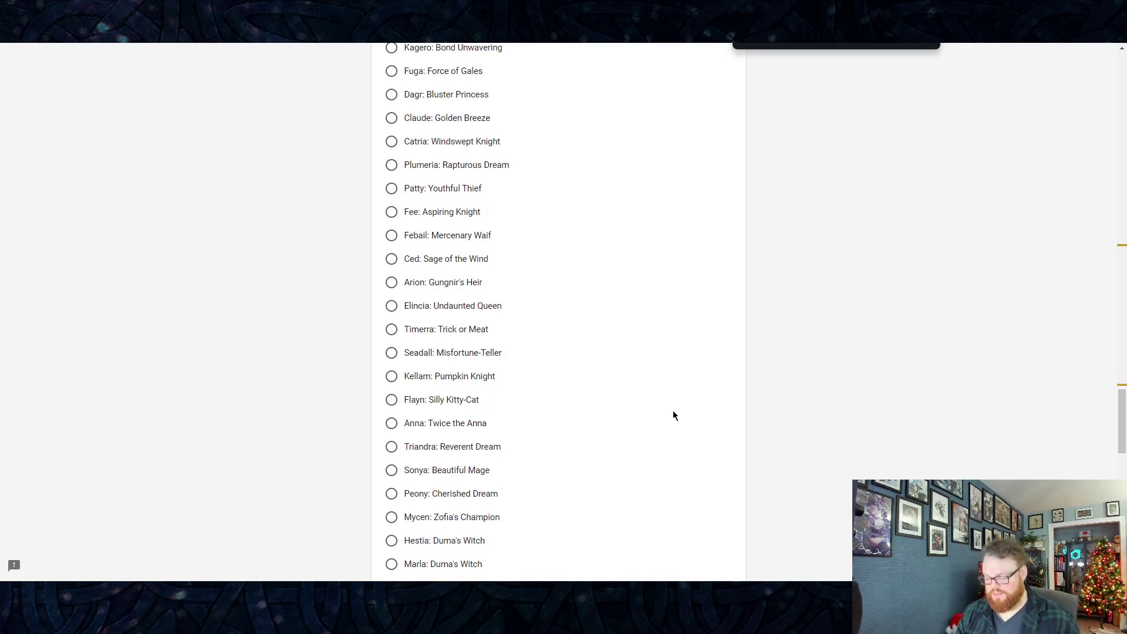
{"action": "type", "text": "Chrom"}
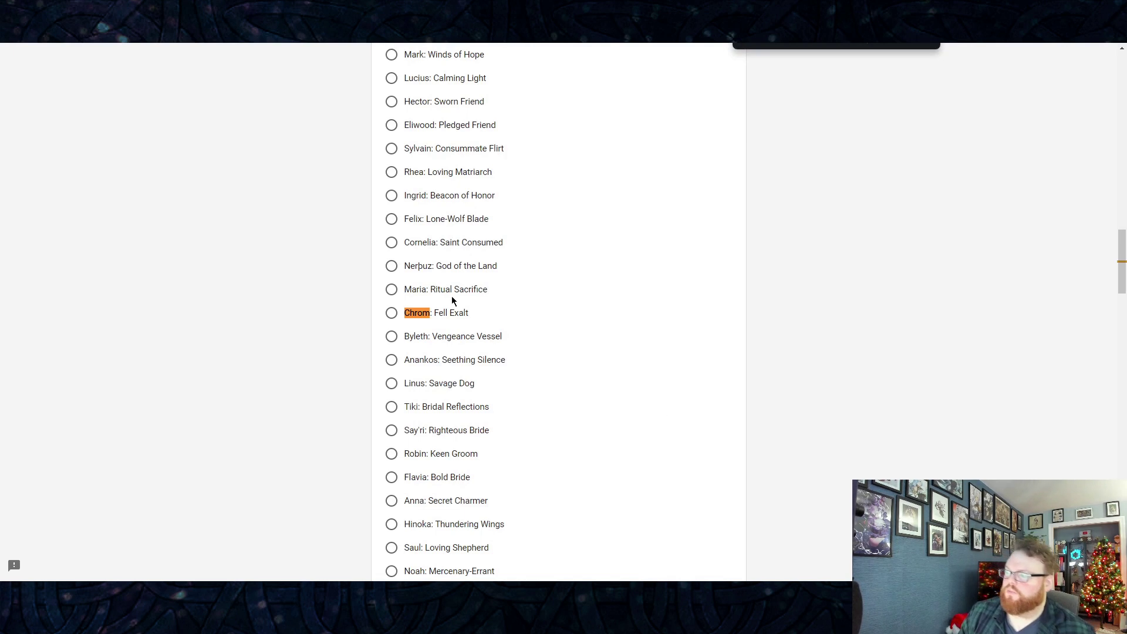
{"action": "left_click", "coordinate": [391, 312]}
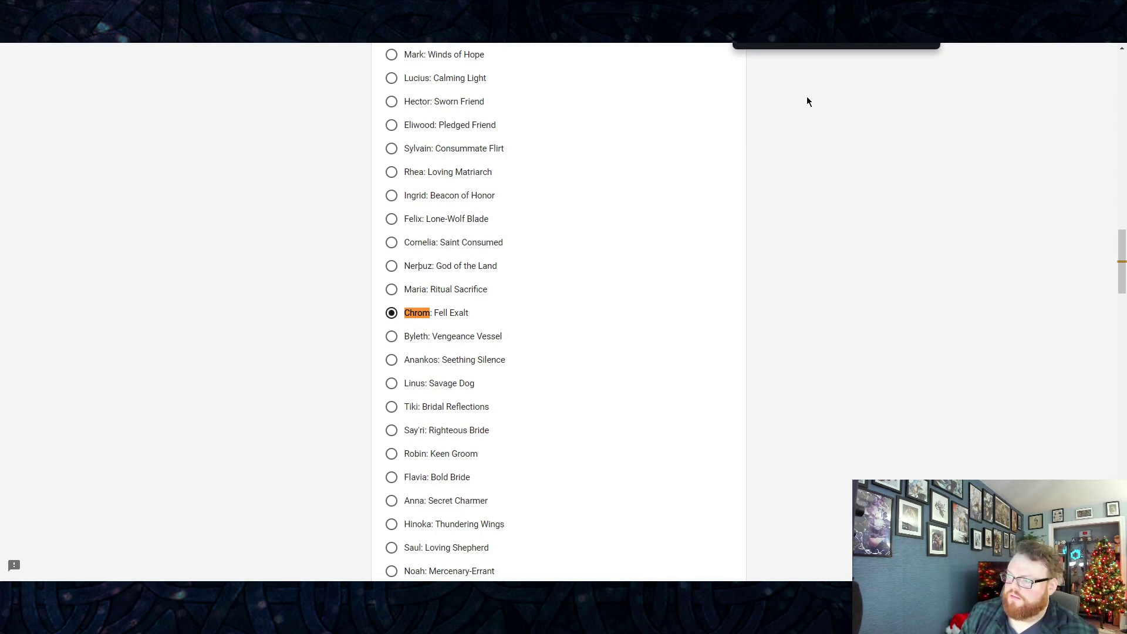
{"action": "left_click", "coordinate": [931, 42]}
{"action": "left_click", "coordinate": [918, 321]}
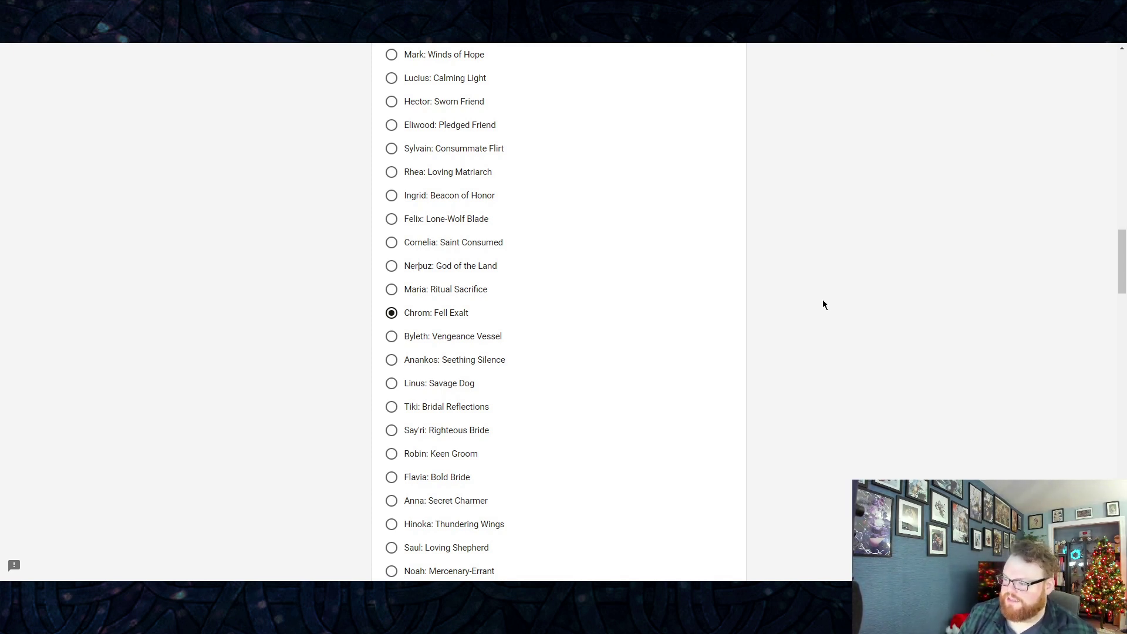
{"action": "scroll", "coordinate": [830, 334], "scroll_direction": "down", "scroll_amount": 5}
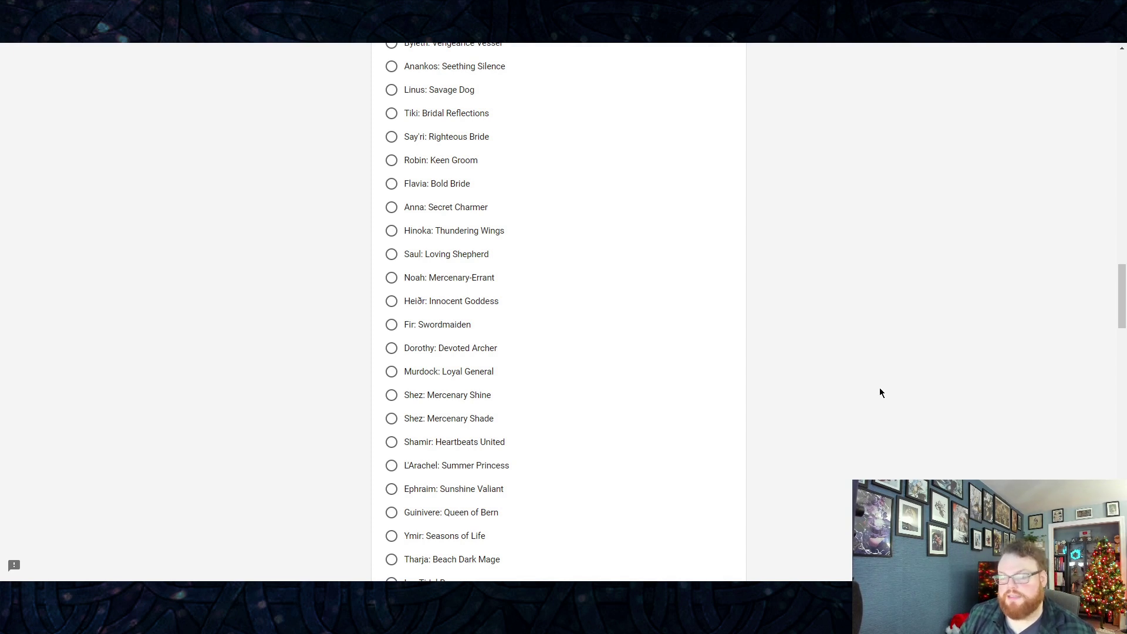
{"action": "scroll", "coordinate": [879, 392], "scroll_direction": "down", "scroll_amount": 2}
{"action": "scroll", "coordinate": [879, 392], "scroll_direction": "down", "scroll_amount": 18}
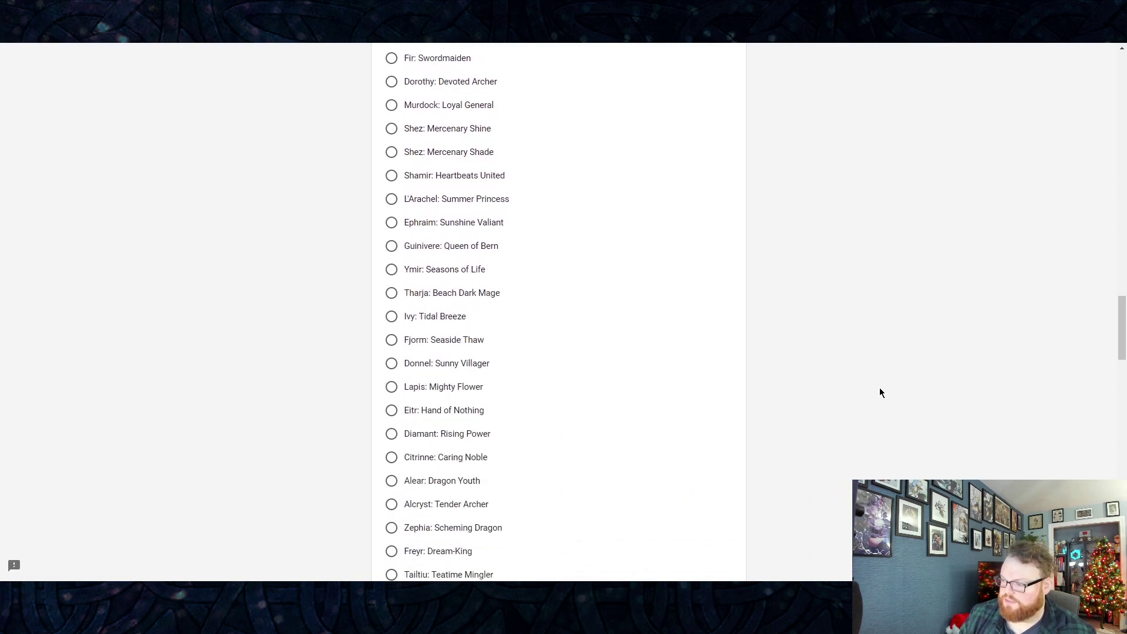
{"action": "scroll", "coordinate": [879, 392], "scroll_direction": "down", "scroll_amount": 15}
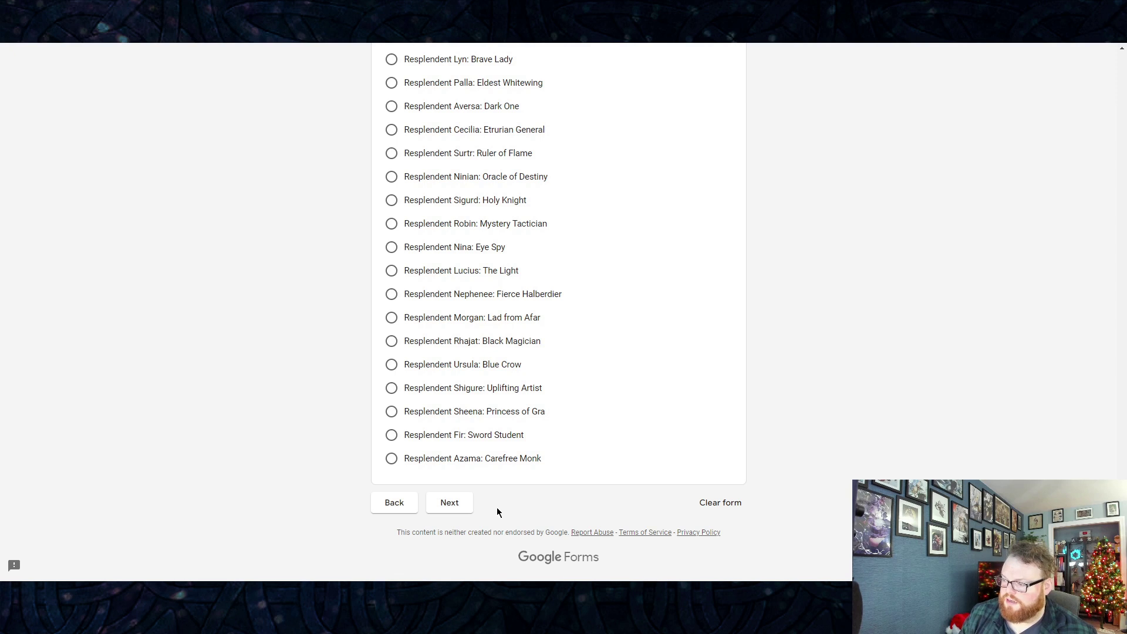
Step: Advance to the Player Survey section and review its questions
{"action": "left_click", "coordinate": [464, 506]}
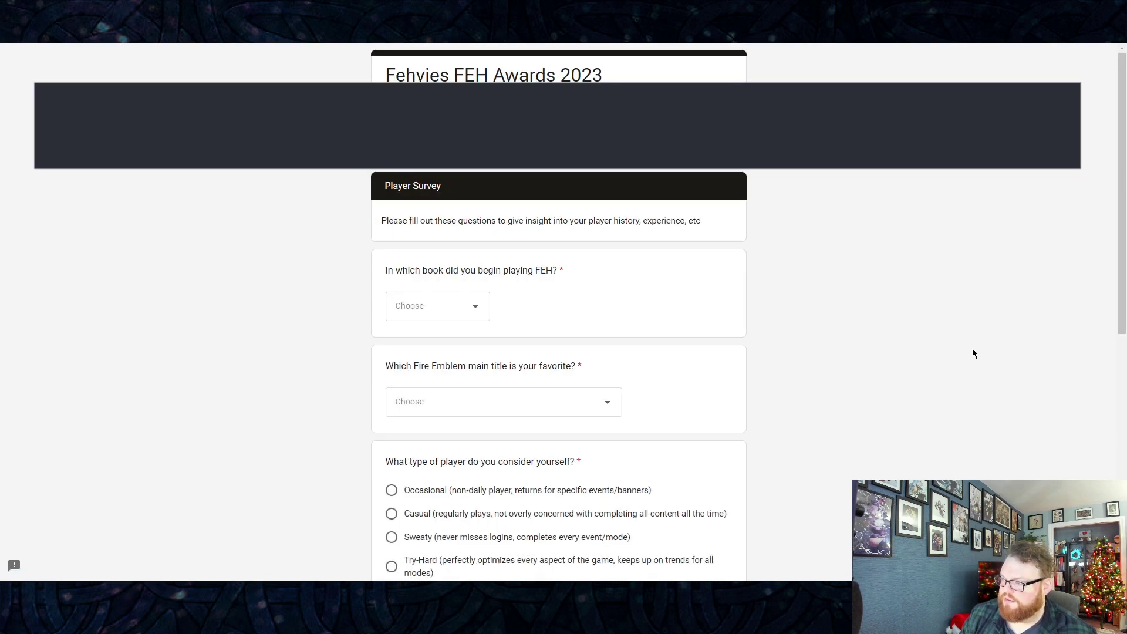
{"action": "scroll", "coordinate": [953, 317], "scroll_direction": "down", "scroll_amount": 2}
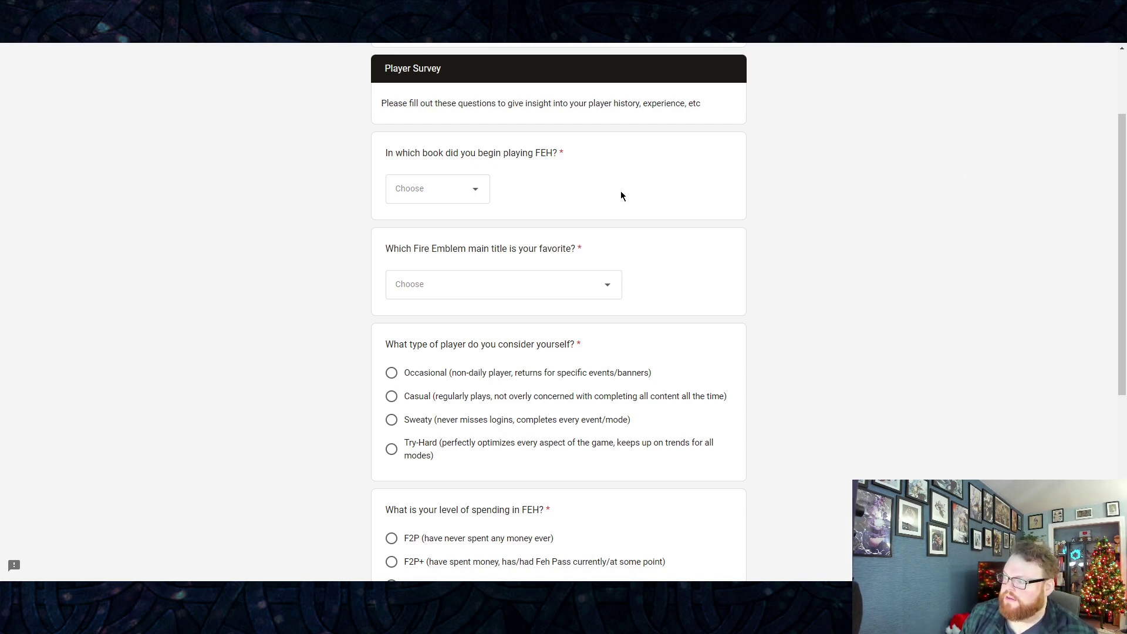
{"action": "scroll", "coordinate": [673, 204], "scroll_direction": "down", "scroll_amount": 5}
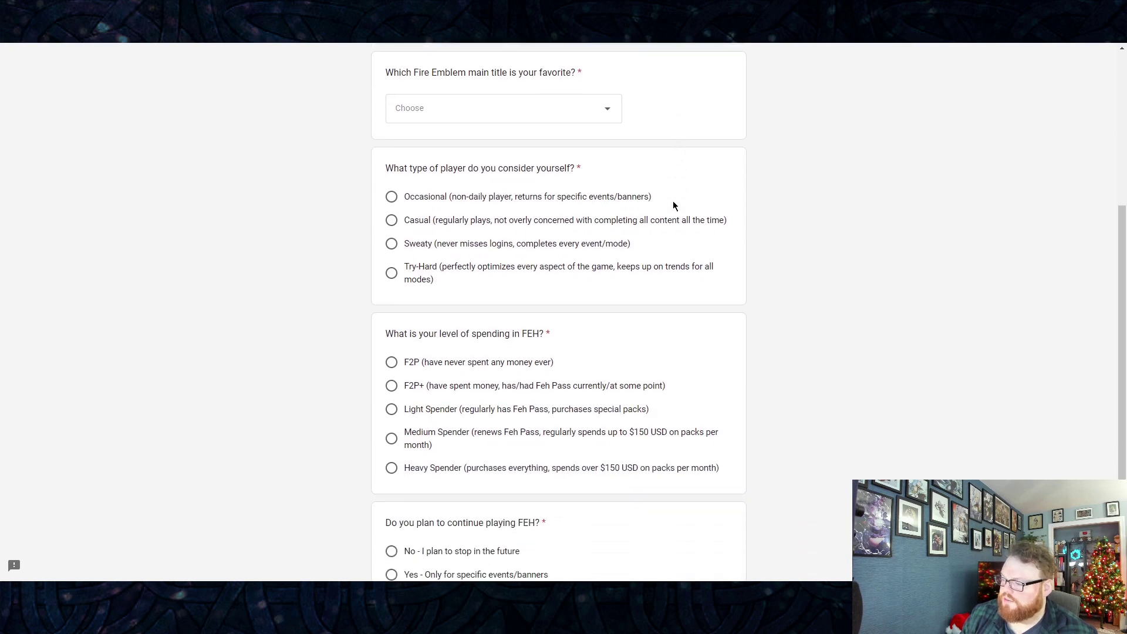
{"action": "scroll", "coordinate": [674, 205], "scroll_direction": "down", "scroll_amount": 1}
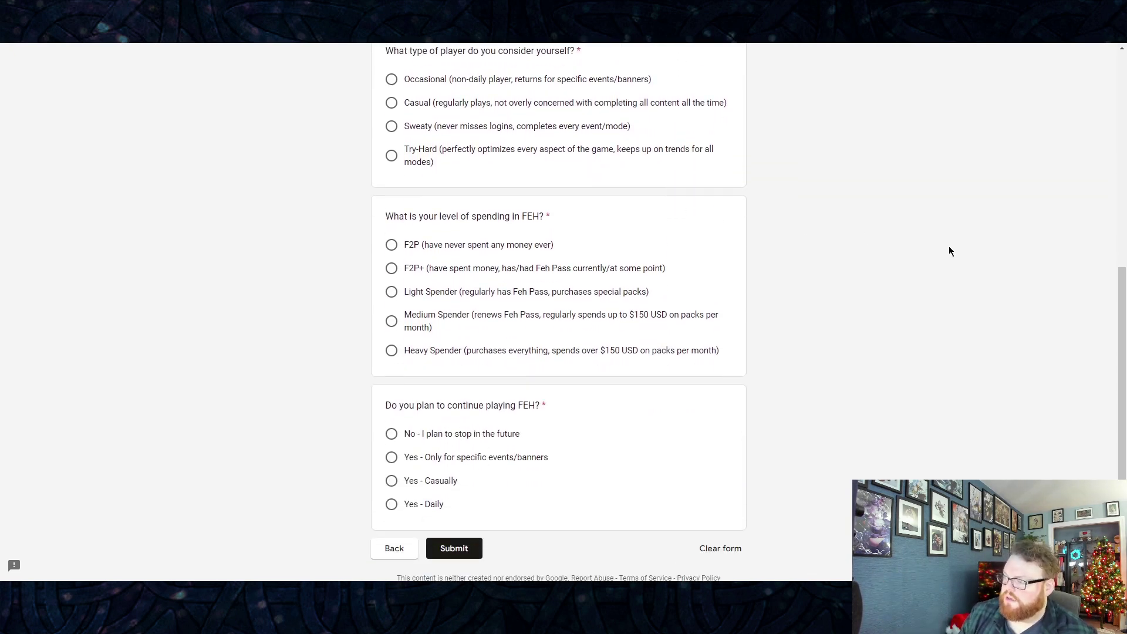
{"action": "scroll", "coordinate": [949, 248], "scroll_direction": "up", "scroll_amount": 5}
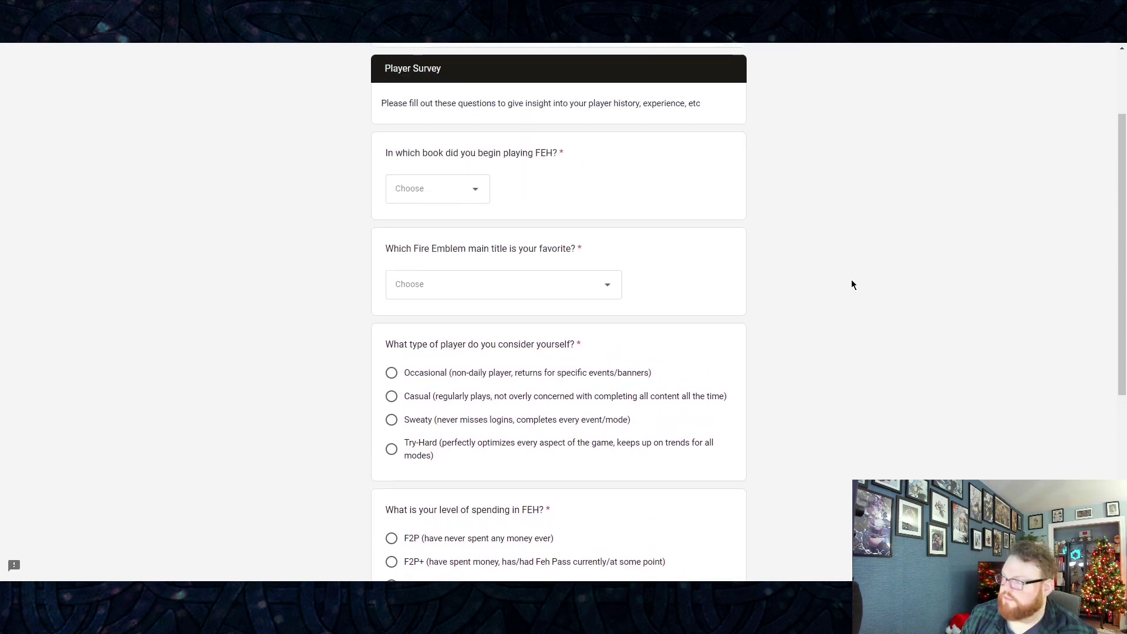
Step: Choose Book 1 as the starting book and Fire Emblem: Path of Radiance as favorite title
{"action": "left_click", "coordinate": [457, 188]}
{"action": "left_click", "coordinate": [424, 229]}
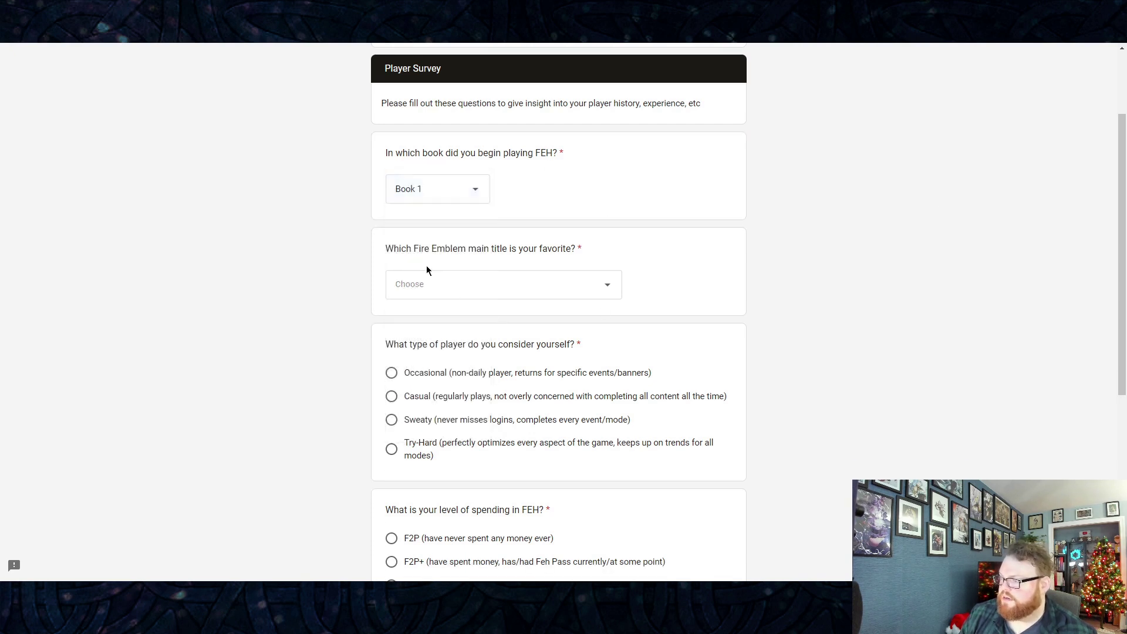
{"action": "left_click", "coordinate": [608, 294]}
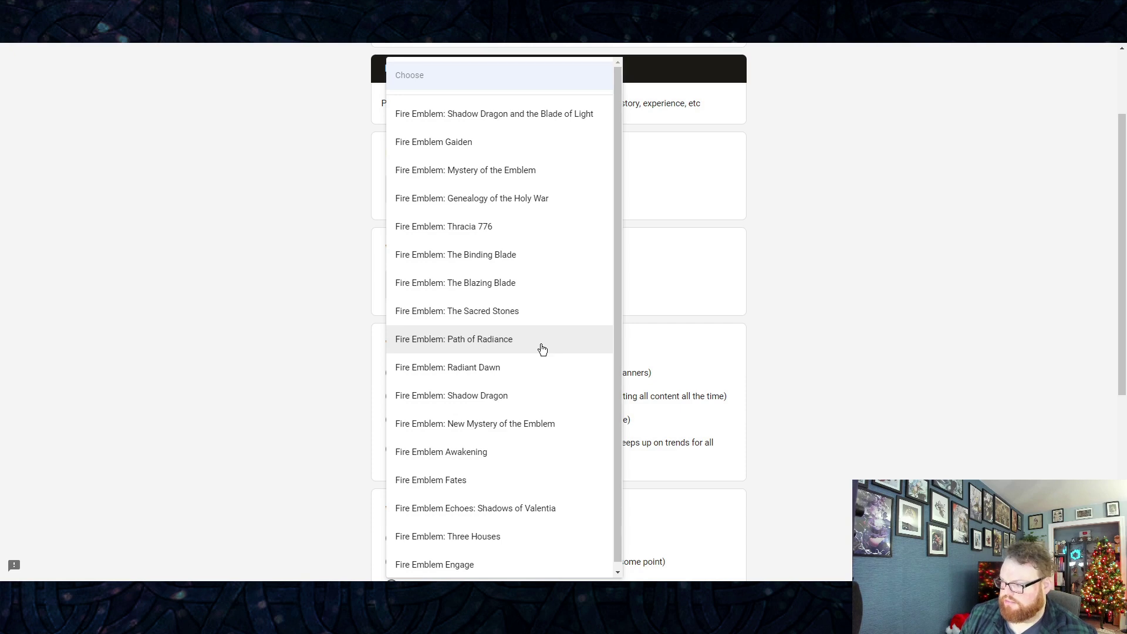
{"action": "scroll", "coordinate": [542, 349], "scroll_direction": "down", "scroll_amount": 1}
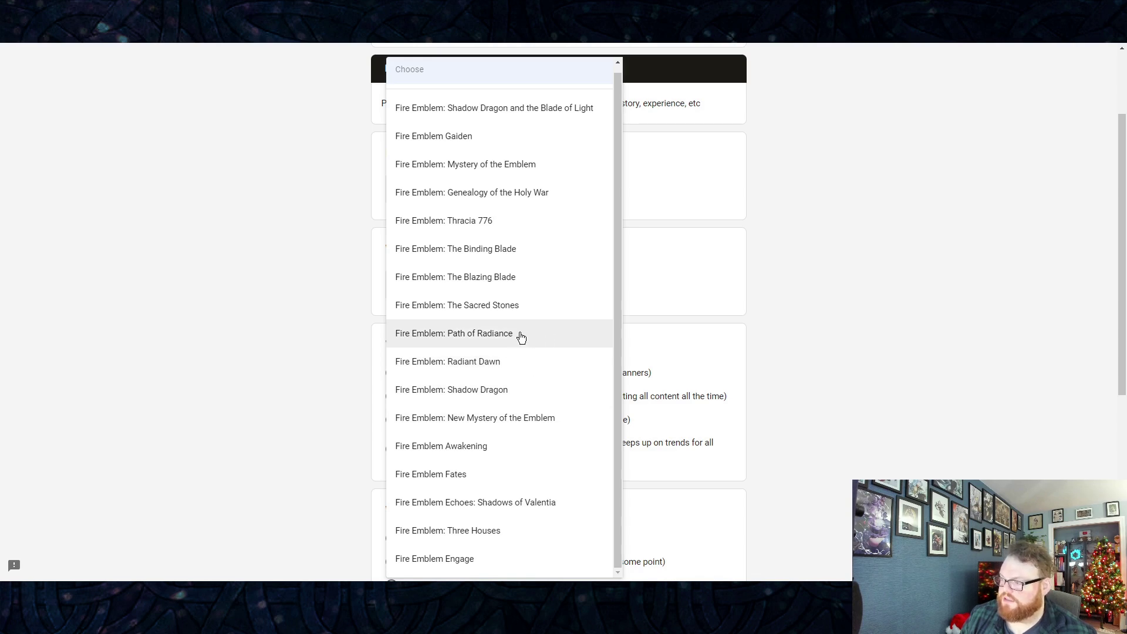
{"action": "left_click", "coordinate": [508, 335]}
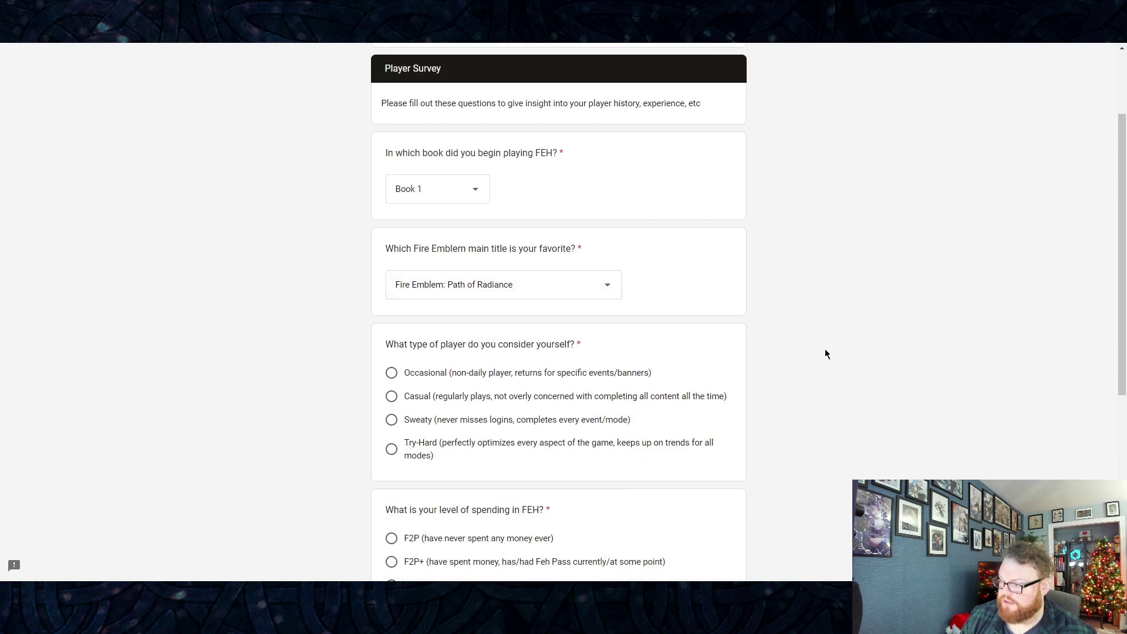
Step: Select Sweaty as the player type
{"action": "scroll", "coordinate": [823, 351], "scroll_direction": "down", "scroll_amount": 2}
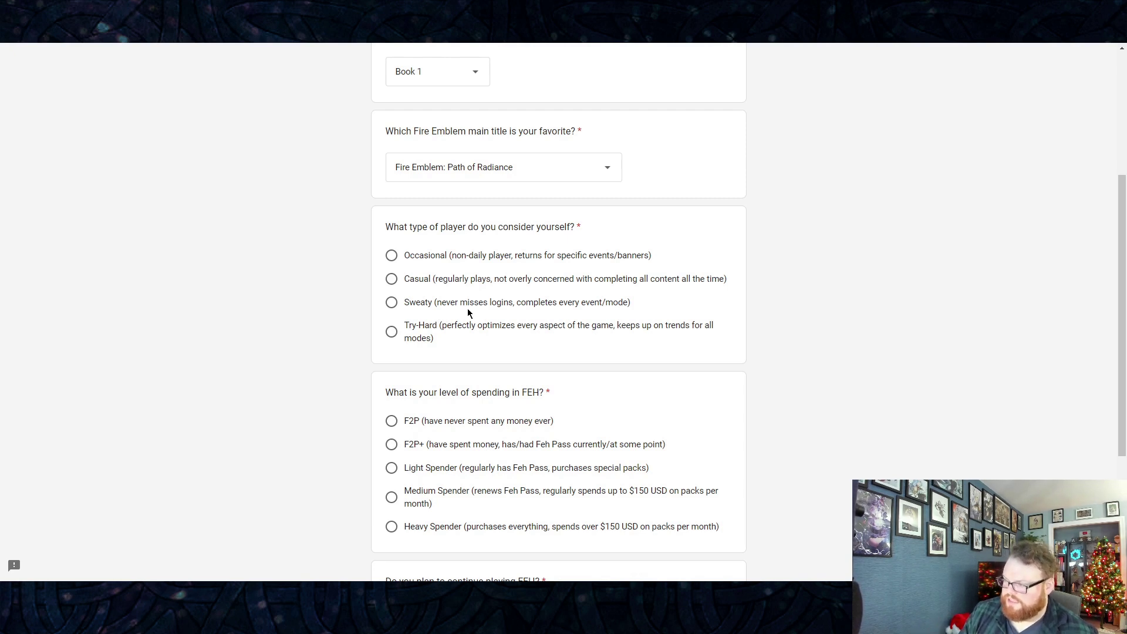
{"action": "left_click", "coordinate": [399, 306]}
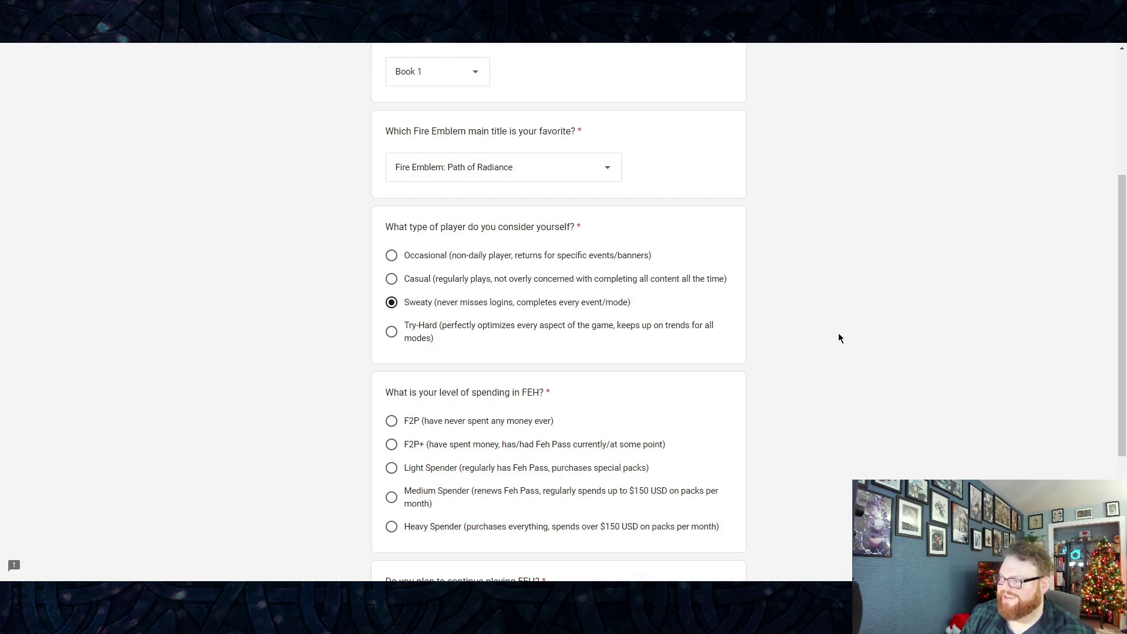
{"action": "scroll", "coordinate": [836, 336], "scroll_direction": "down", "scroll_amount": 1}
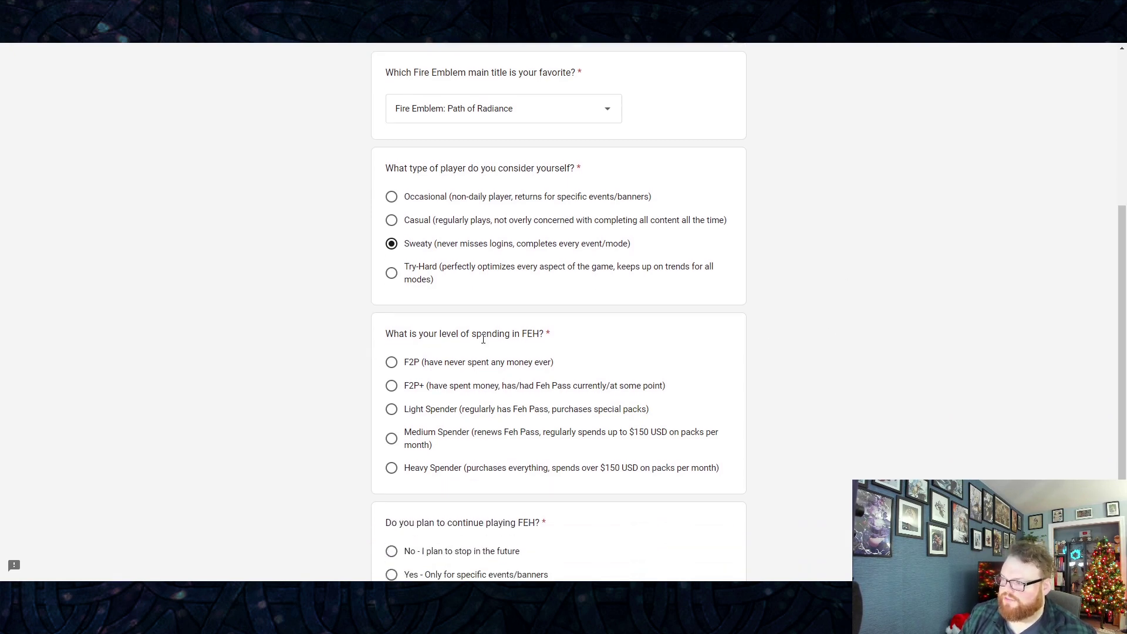
Step: Choose Heavy Spender (over $150 USD per month) as the spending level
{"action": "scroll", "coordinate": [773, 333], "scroll_direction": "down", "scroll_amount": 1}
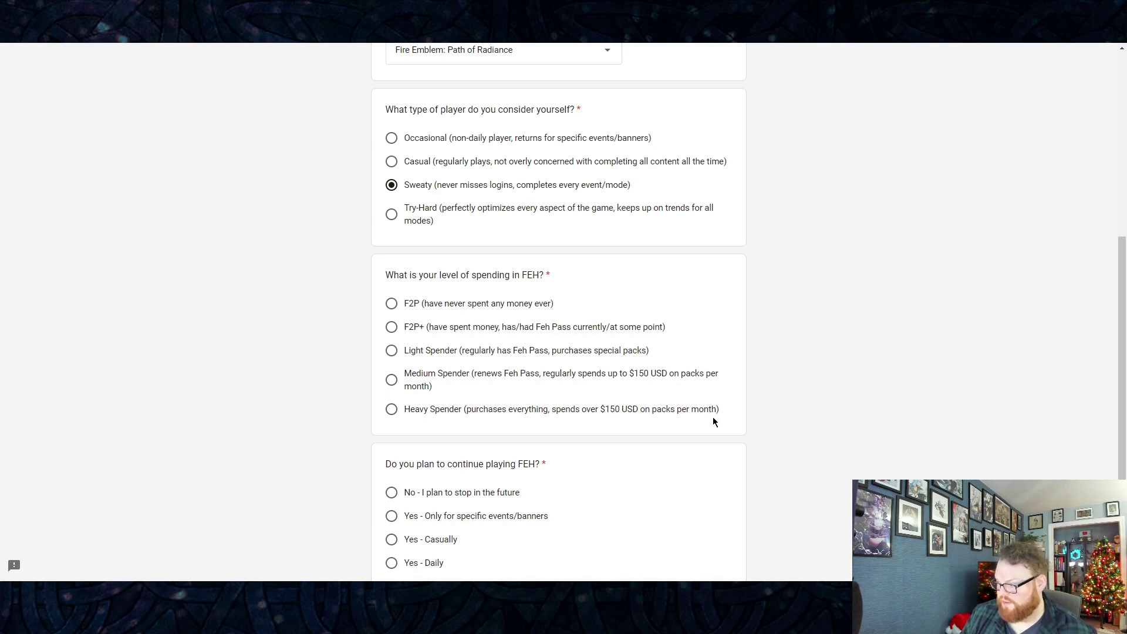
{"action": "left_click", "coordinate": [393, 411]}
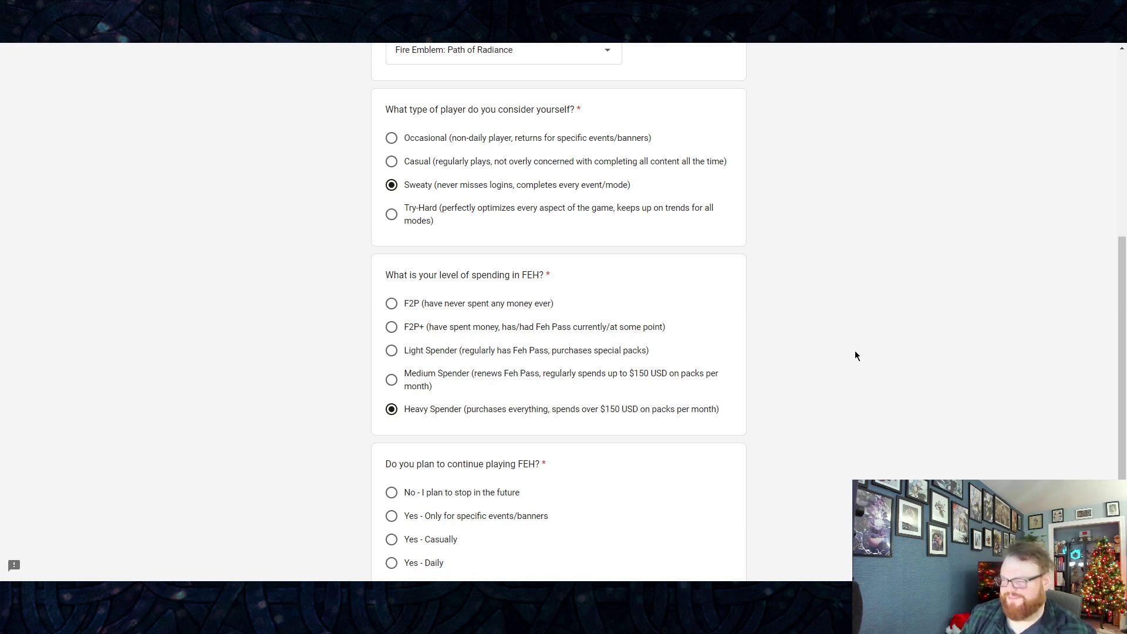
Step: Answer 'Yes - Daily' to the continue-playing question
{"action": "scroll", "coordinate": [848, 326], "scroll_direction": "down", "scroll_amount": 1}
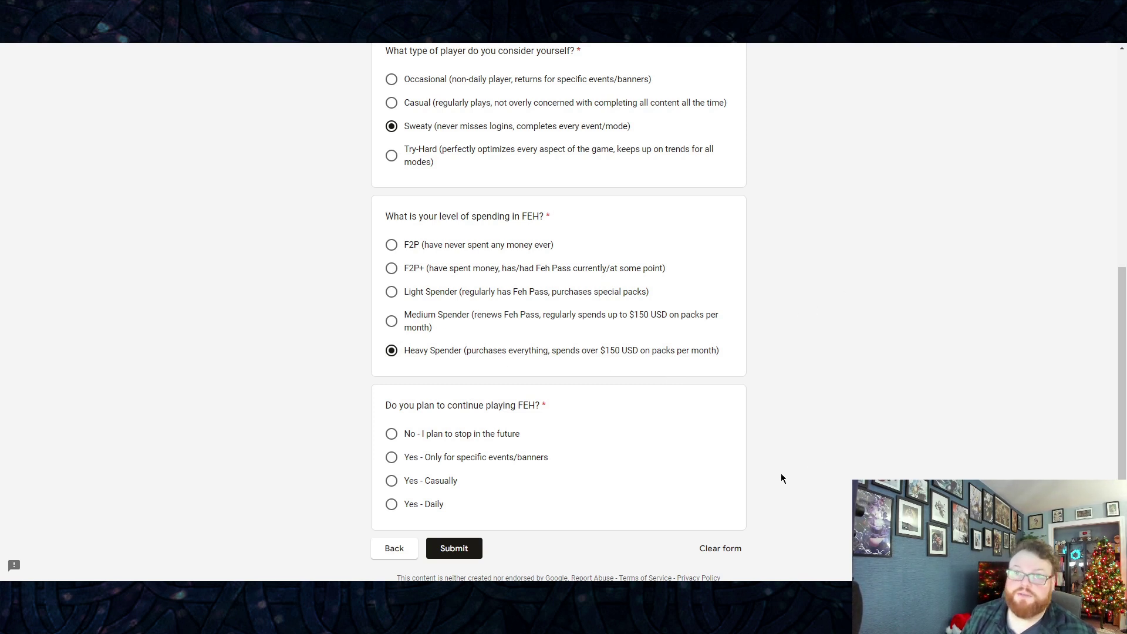
{"action": "scroll", "coordinate": [872, 373], "scroll_direction": "down", "scroll_amount": 1}
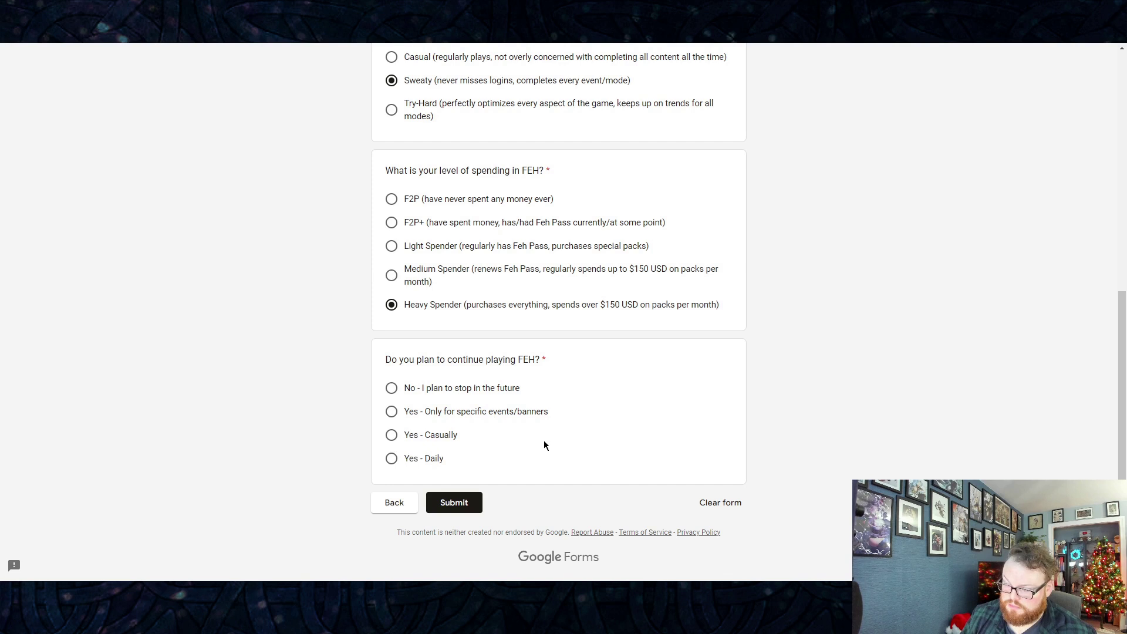
{"action": "left_click", "coordinate": [391, 458]}
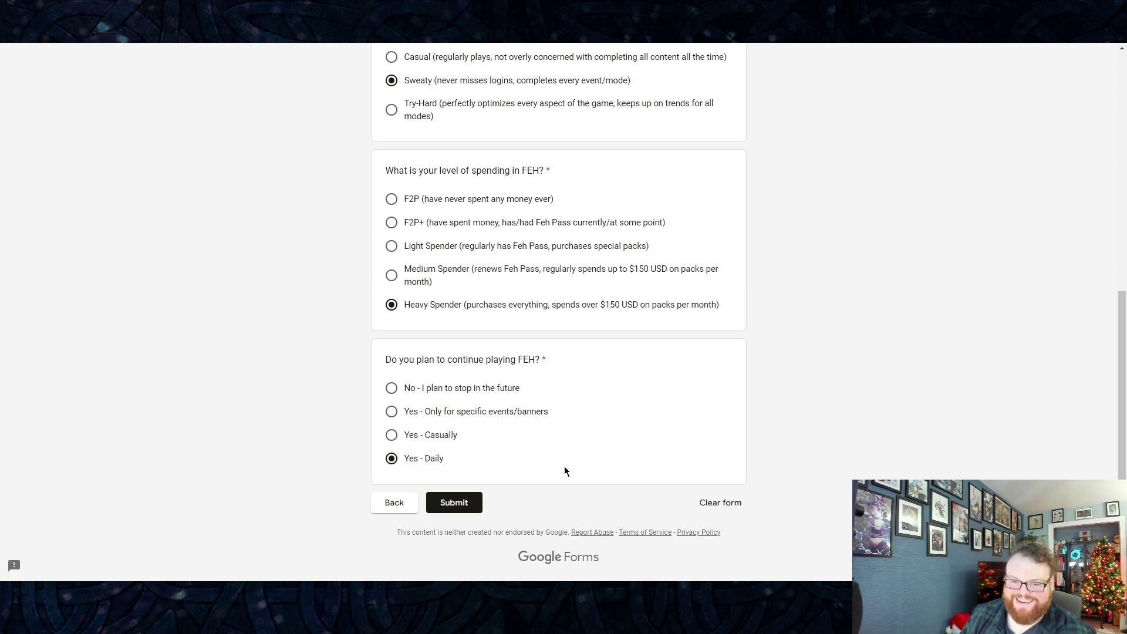
Step: Submit the completed Fehvies FEH Awards 2023 form
{"action": "left_click", "coordinate": [460, 504]}
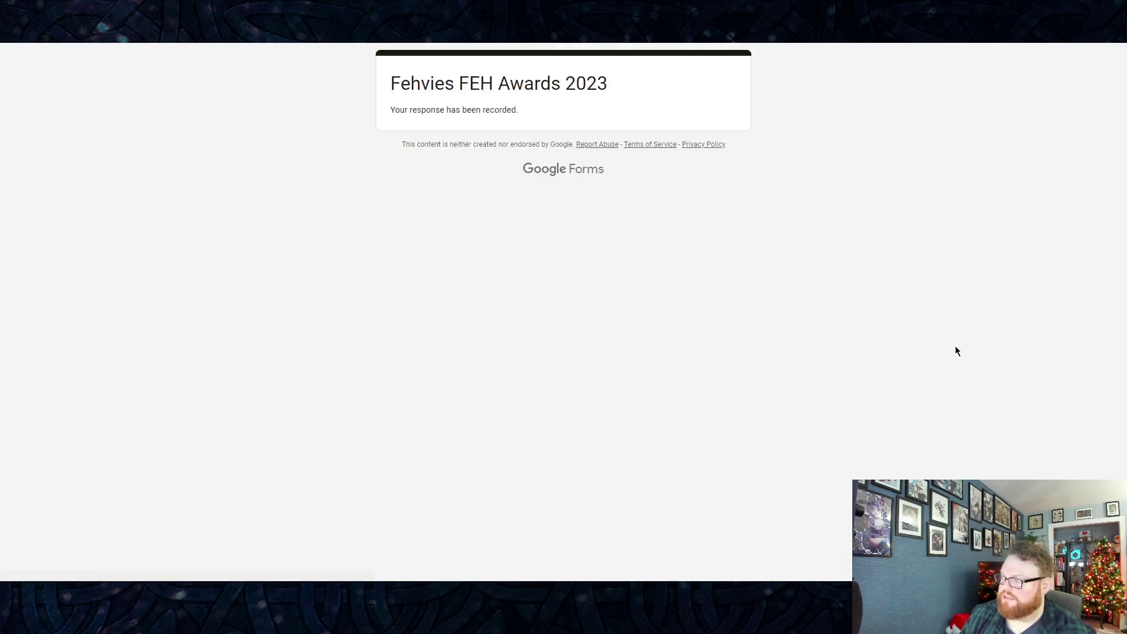